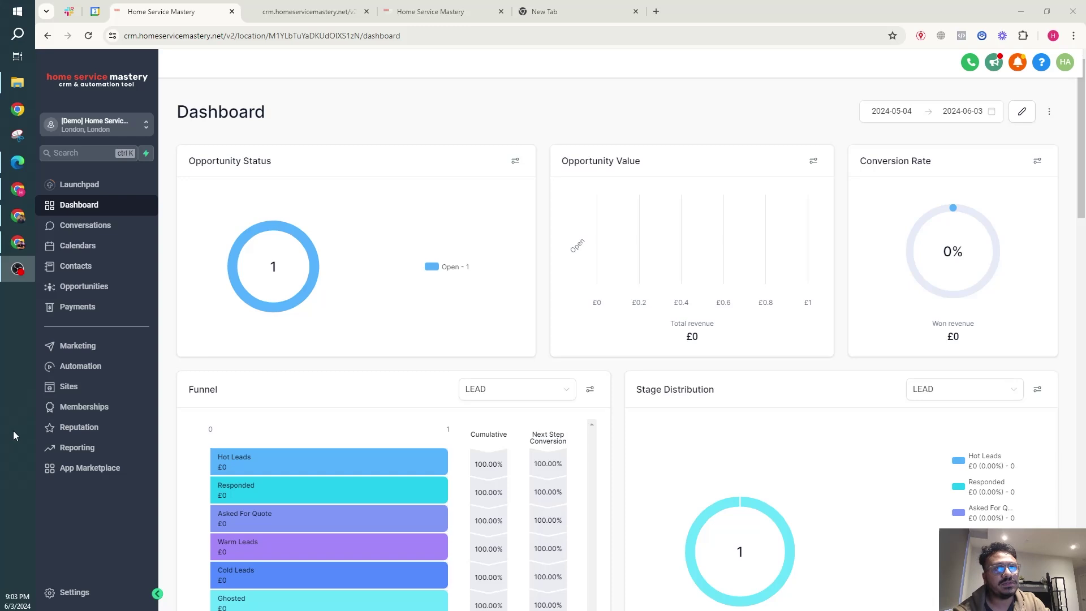
Create a new pipeline named CUSTOMERS from the Pipelines list
{"action": "left_click", "coordinate": [129, 292]}
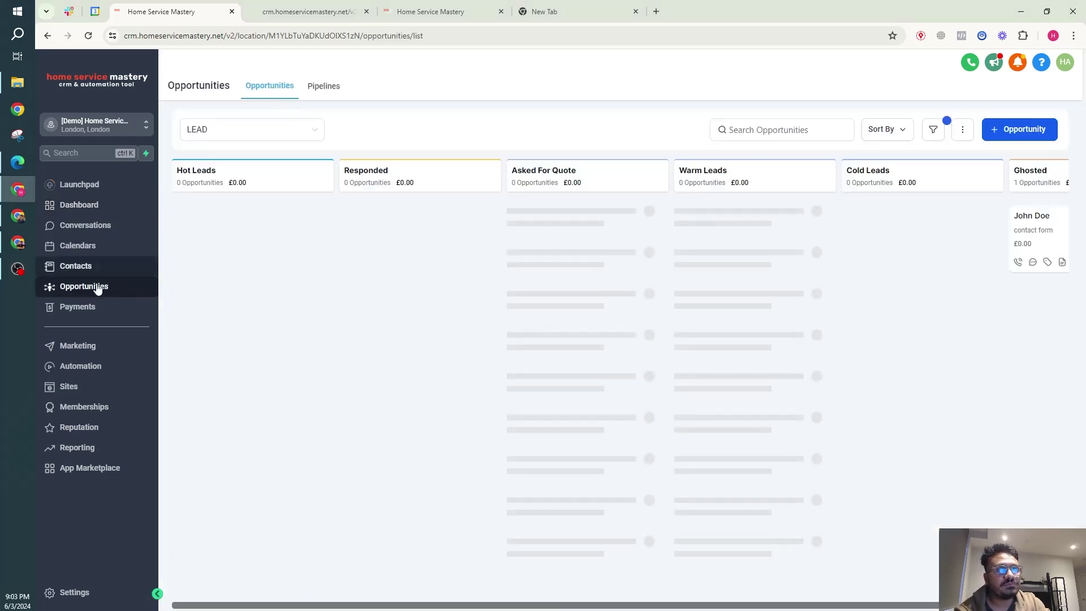
{"action": "left_click", "coordinate": [274, 141]}
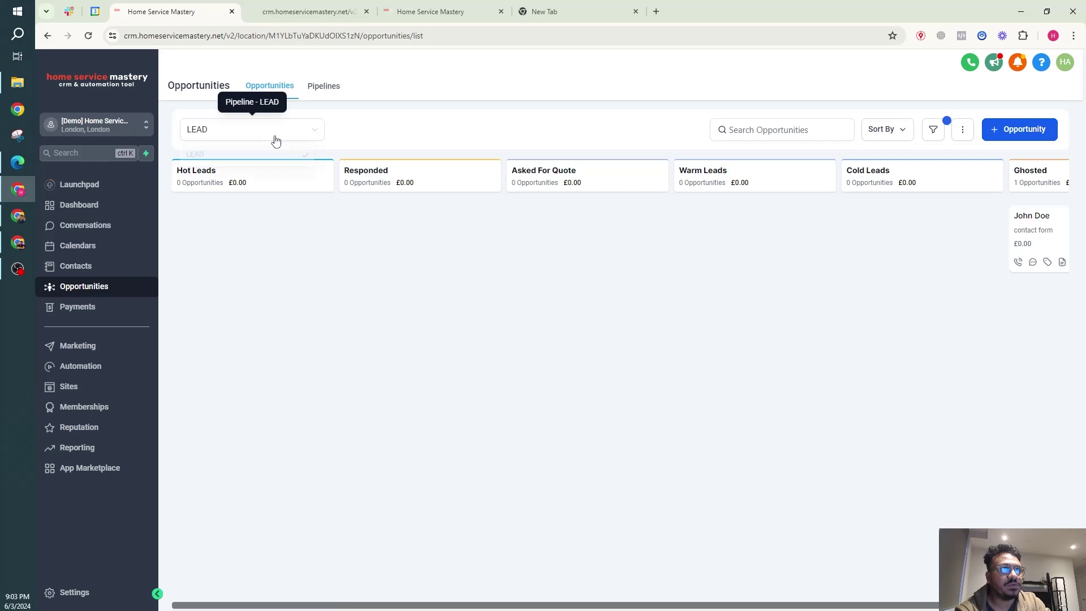
{"action": "left_click", "coordinate": [321, 97]}
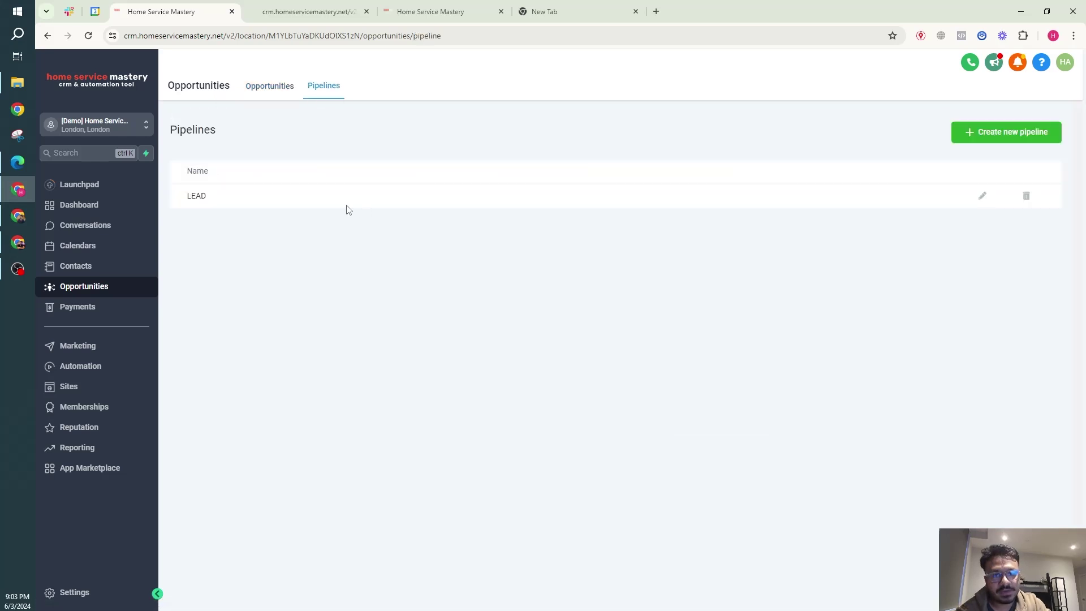
{"action": "left_click", "coordinate": [980, 138]}
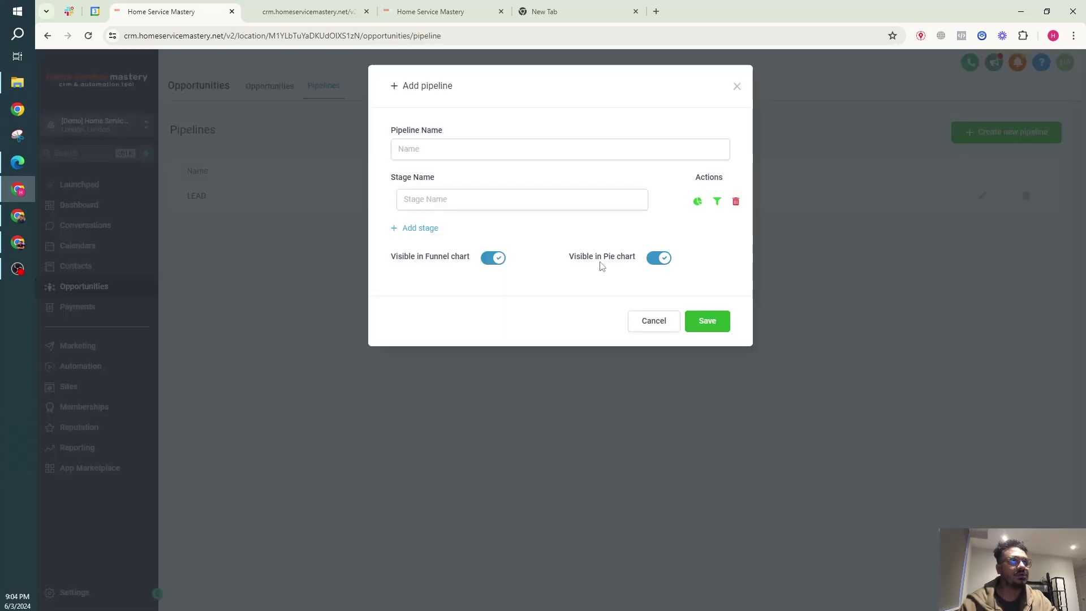
{"action": "left_click", "coordinate": [447, 153]}
{"action": "type", "text": "CUS"}
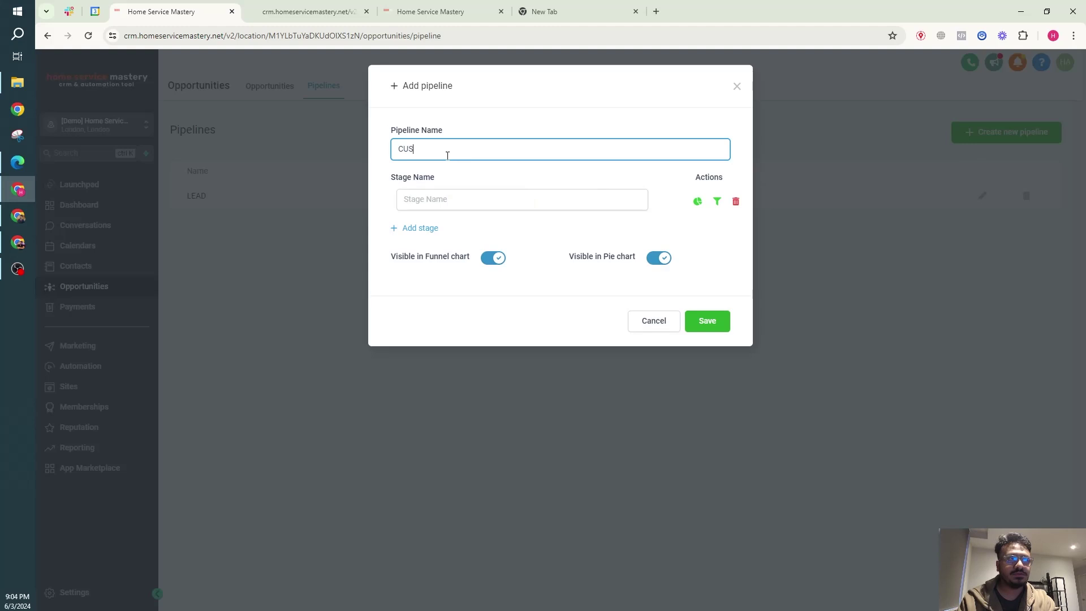
{"action": "type", "text": "TOMERS"}
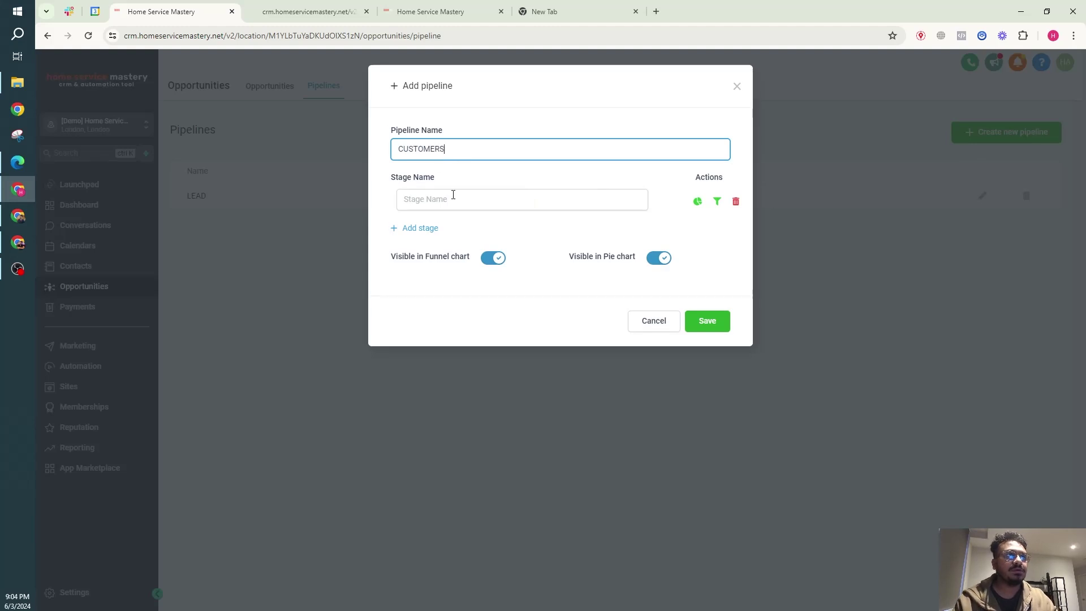
Add the New Customer and Ask For Review stages to the pipeline
{"action": "left_click", "coordinate": [457, 201]}
{"action": "type", "text": "New Customer"}
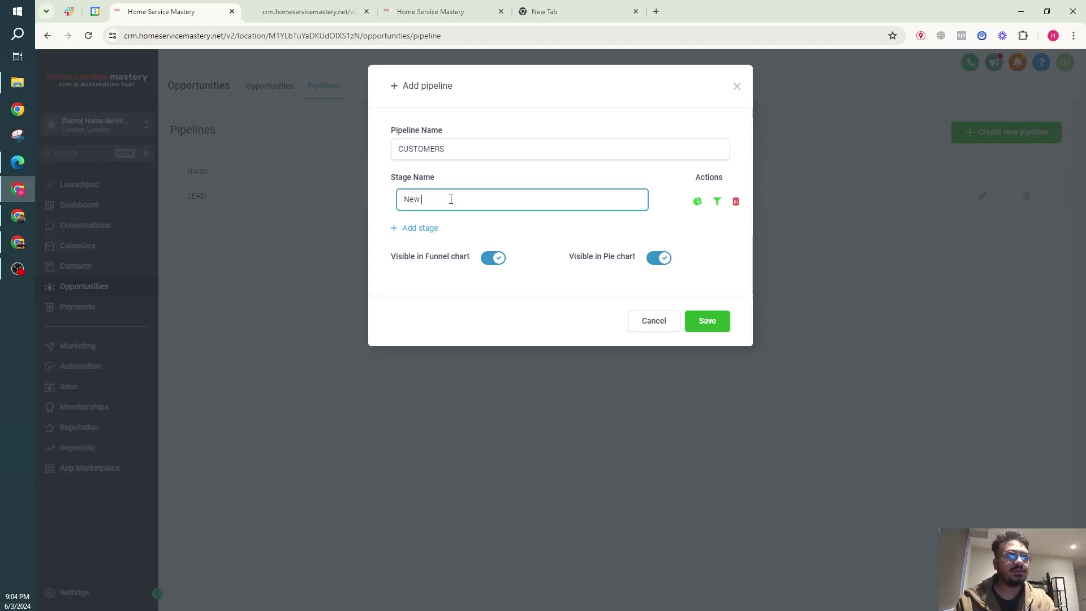
{"action": "left_click", "coordinate": [423, 228]}
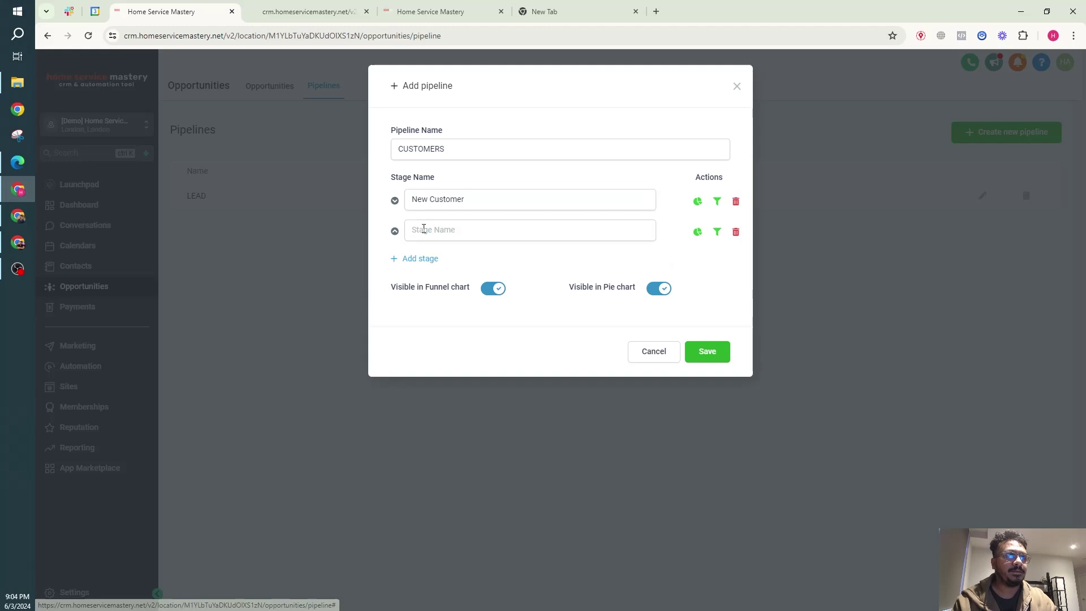
{"action": "left_click", "coordinate": [429, 235]}
{"action": "type", "text": "Ask For"}
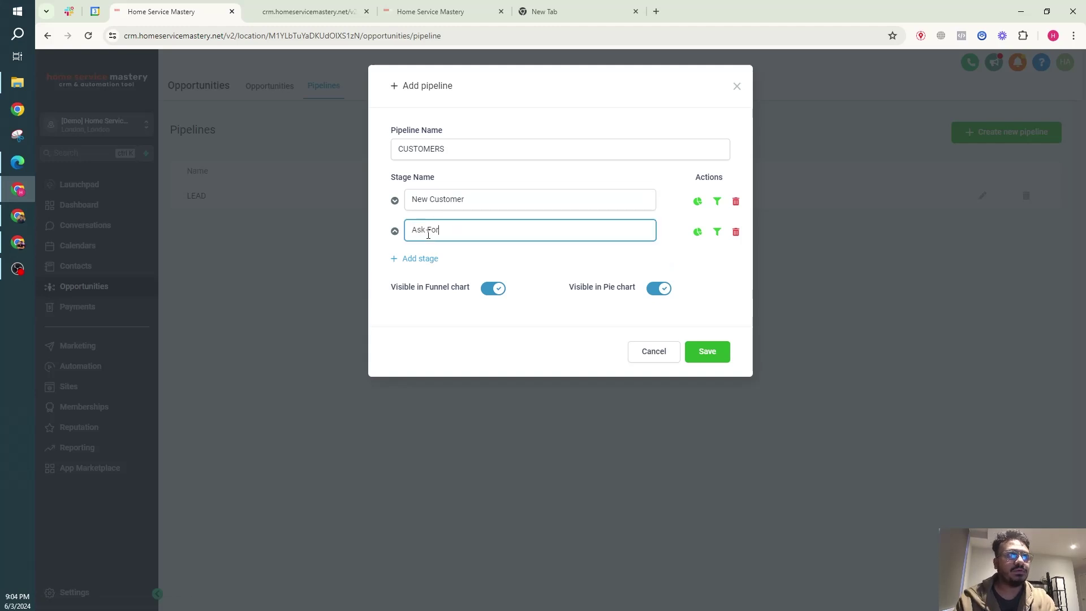
{"action": "type", "text": " Review"}
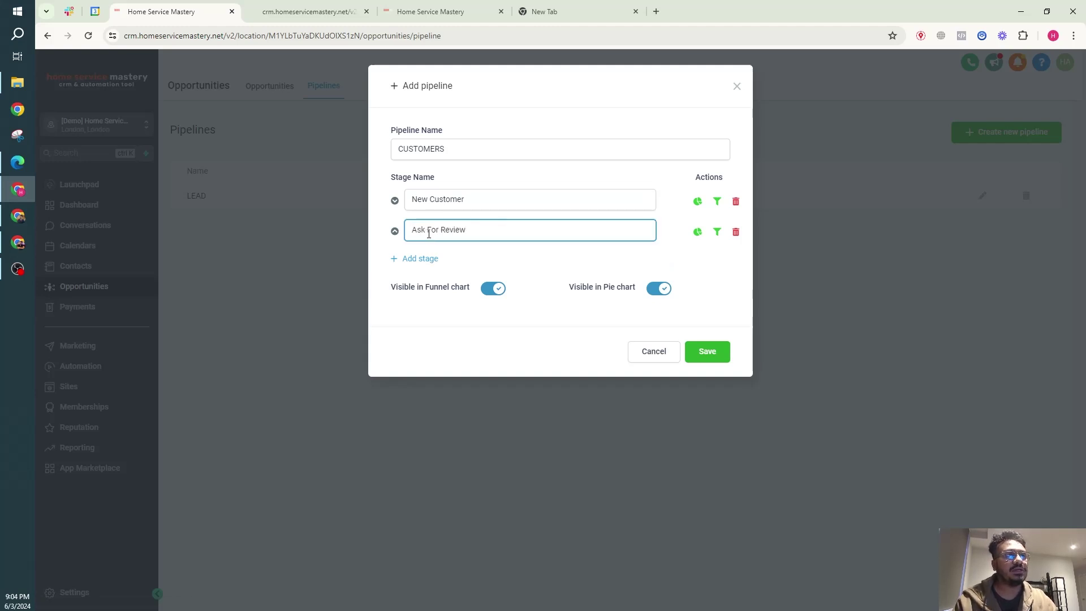
{"action": "left_click", "coordinate": [456, 199]}
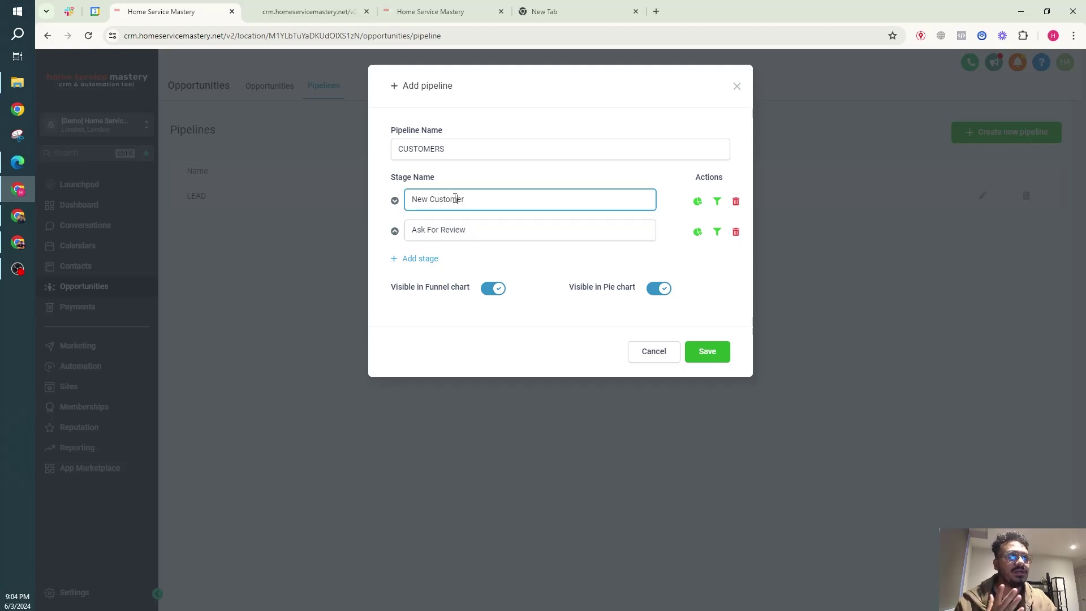
{"action": "left_click", "coordinate": [446, 230]}
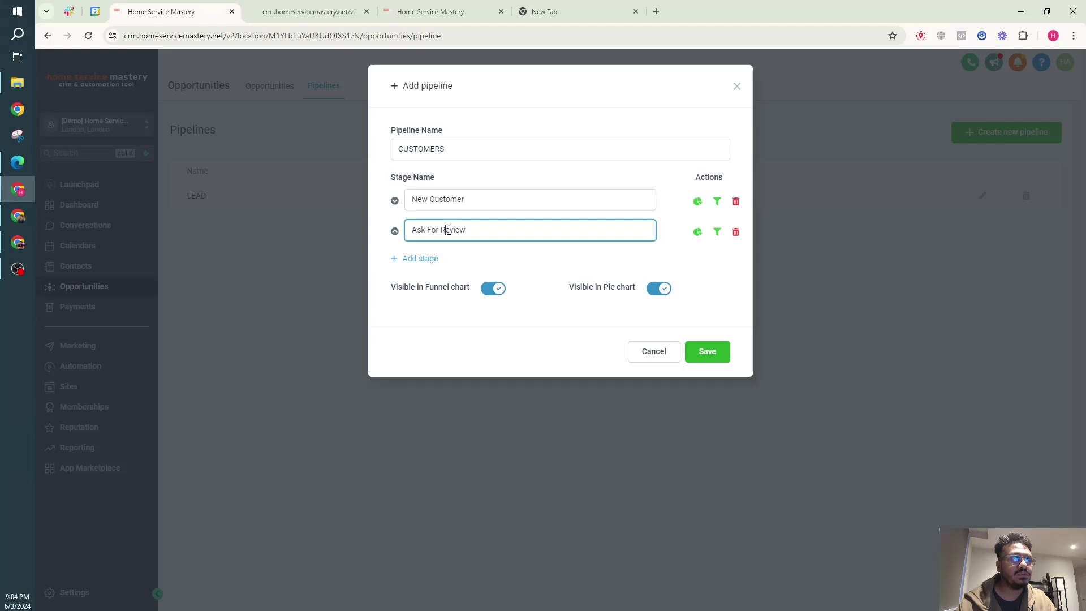
Add a third stage named Review Done and save the CUSTOMERS pipeline
{"action": "left_click", "coordinate": [433, 259]}
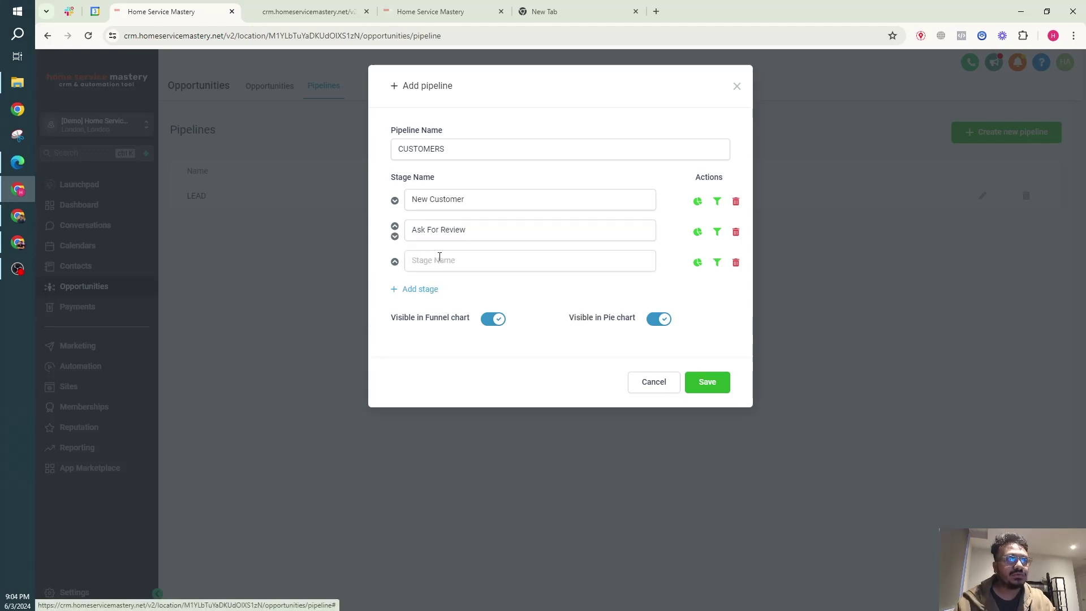
{"action": "left_click", "coordinate": [444, 255]}
{"action": "type", "text": "Review Done"}
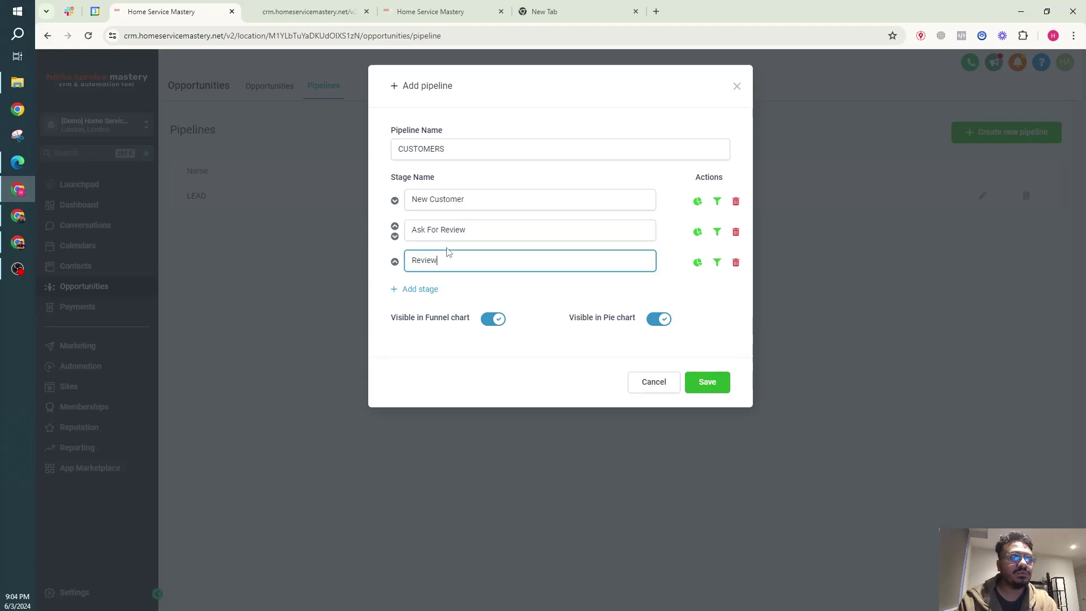
{"action": "left_click", "coordinate": [691, 381]}
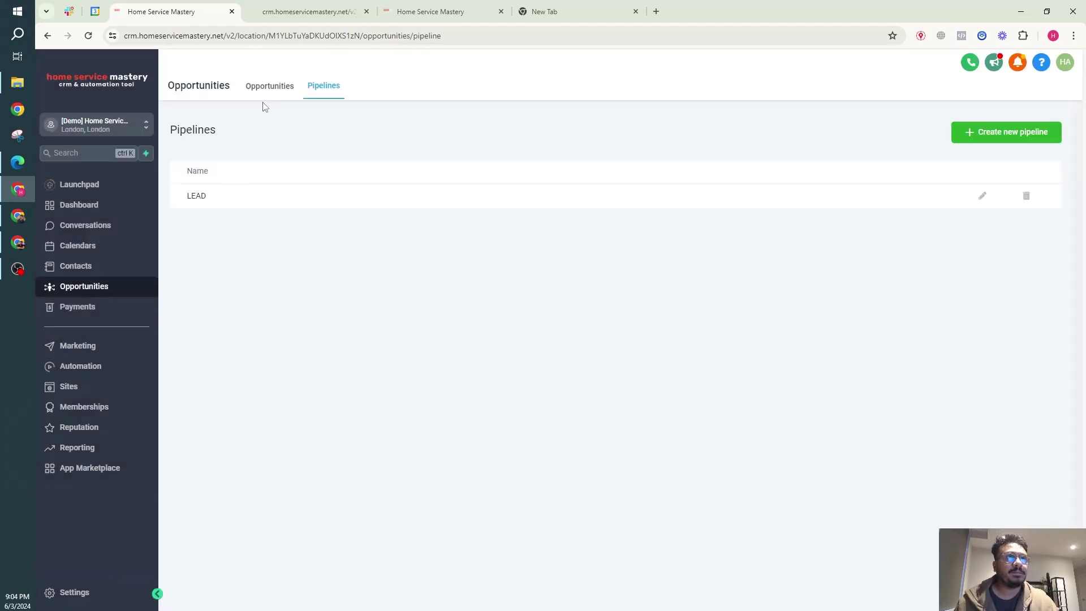
View the CUSTOMERS board, then switch the Opportunities board to the LEAD pipeline
{"action": "left_click", "coordinate": [262, 98]}
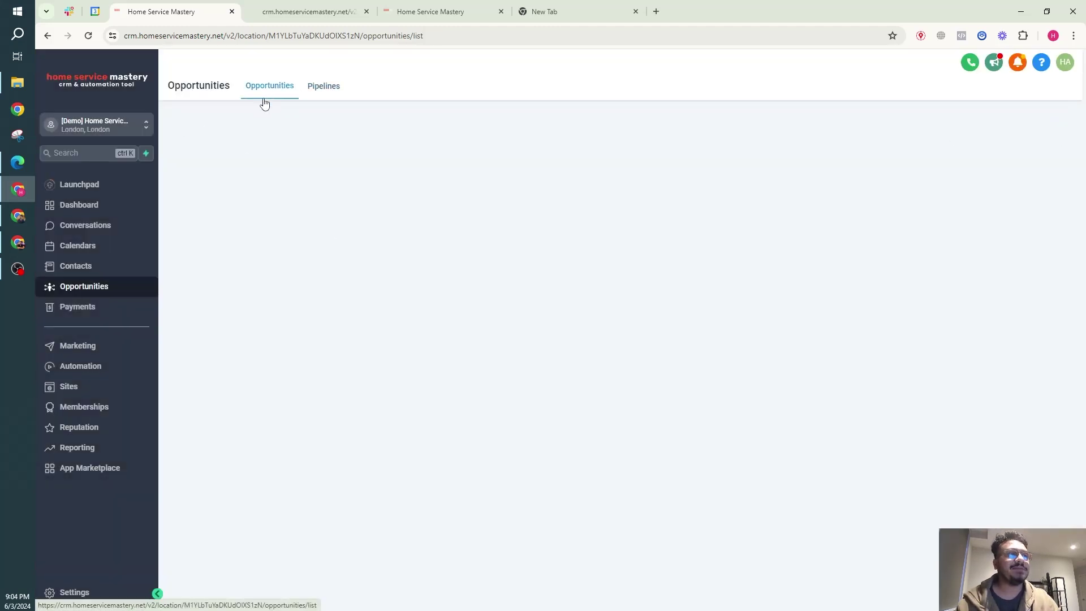
{"action": "left_click", "coordinate": [298, 132]}
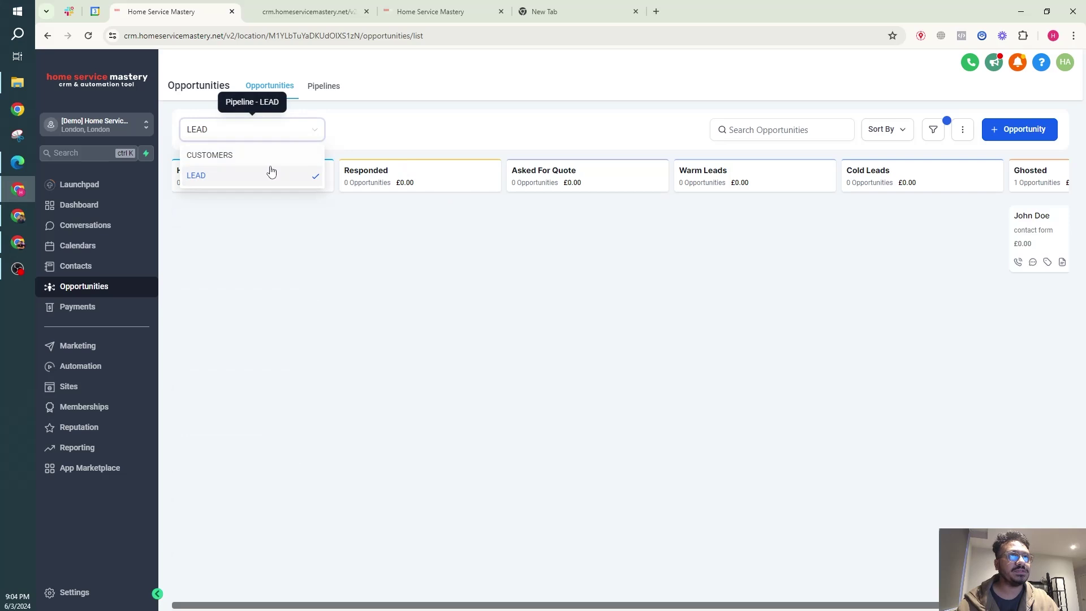
{"action": "left_click", "coordinate": [265, 157]}
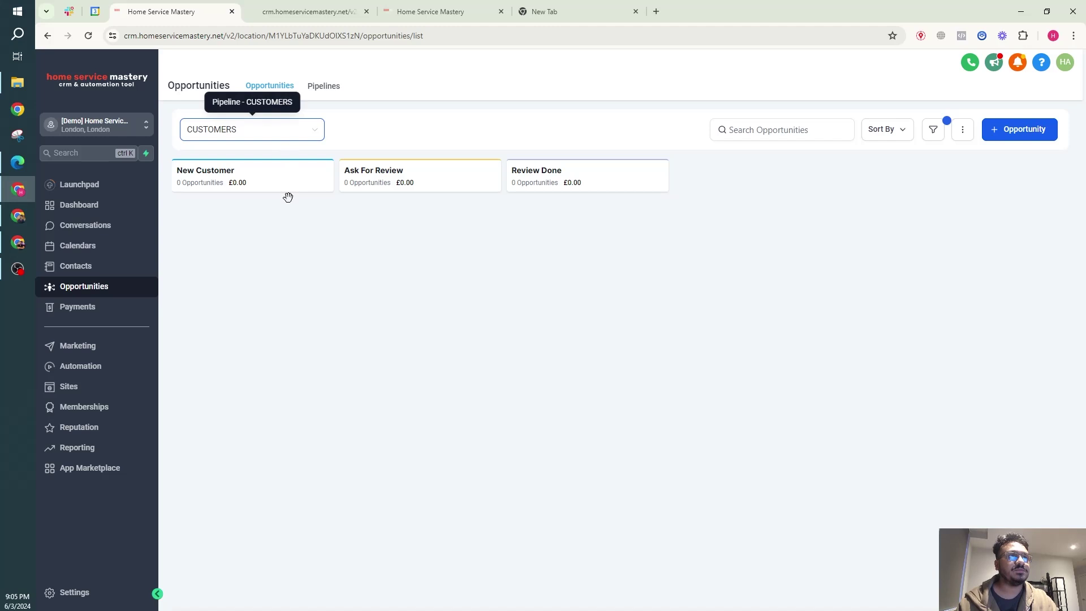
{"action": "left_click", "coordinate": [277, 139]}
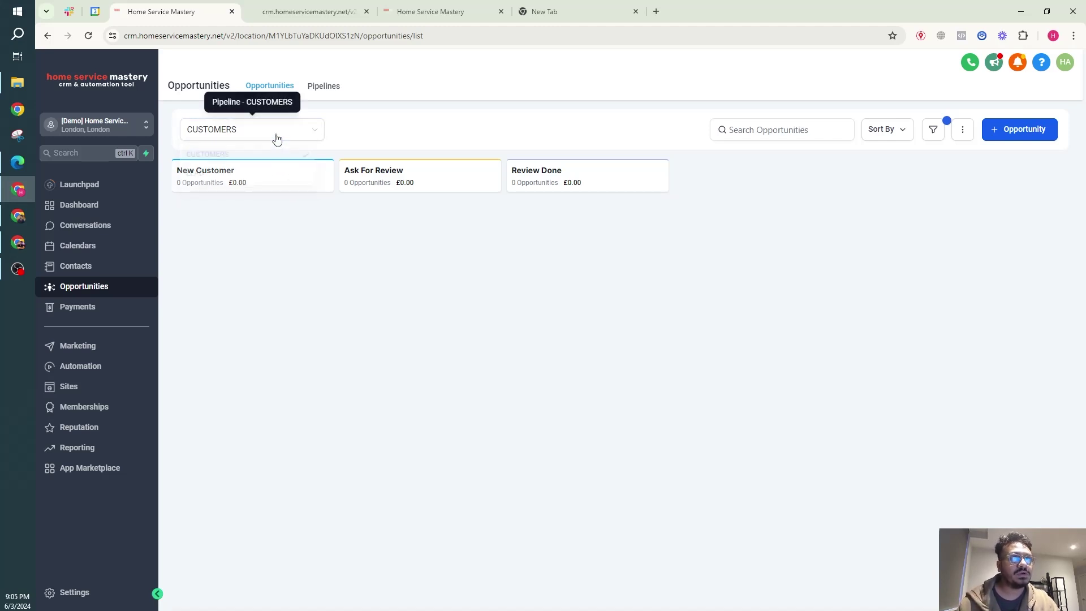
{"action": "left_click", "coordinate": [271, 179]}
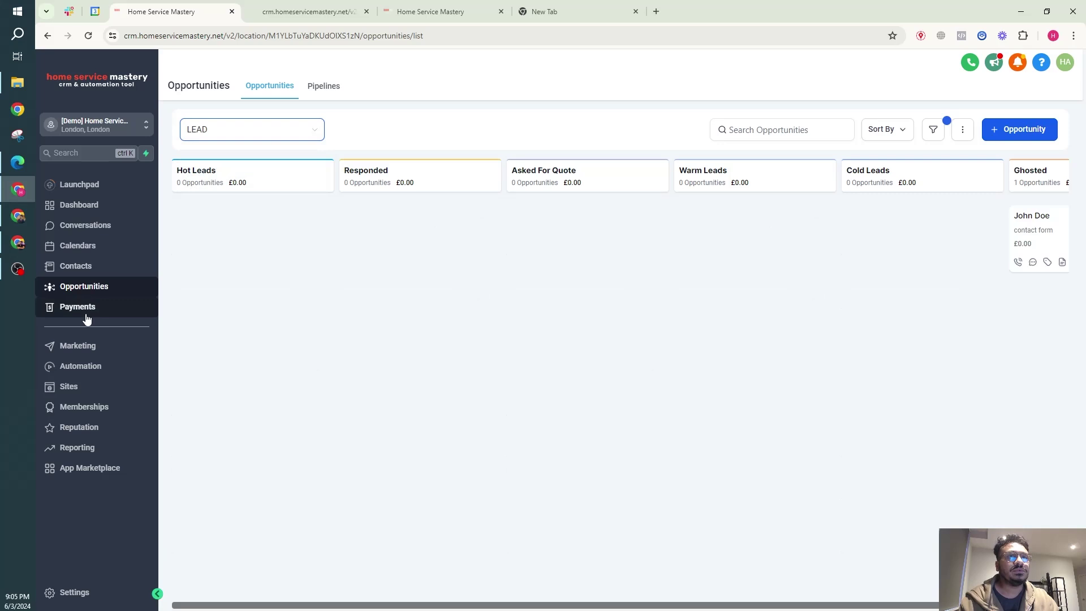
Drag John Doe's card from Ghosted into Hot Leads, then show the CUSTOMERS board
{"action": "left_click_drag", "start_coordinate": [1026, 221], "coordinate": [270, 262]}
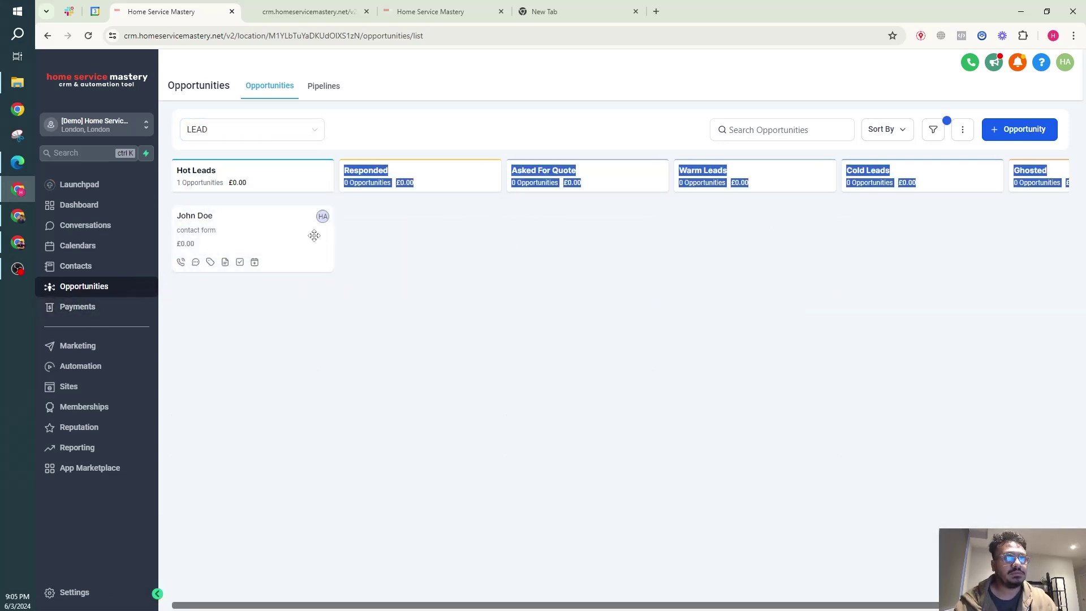
{"action": "left_click", "coordinate": [375, 138]}
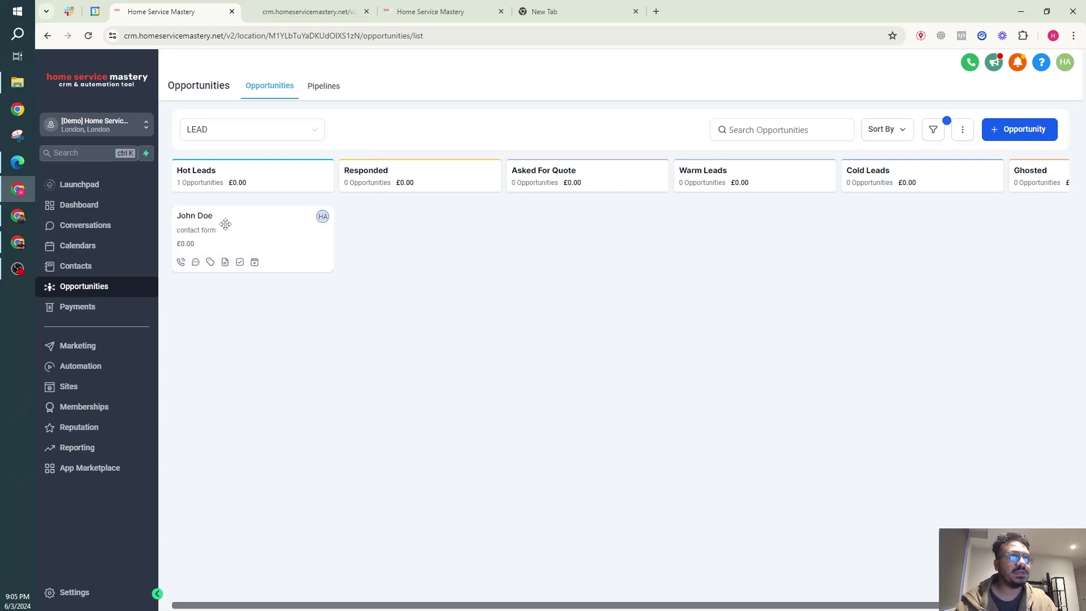
{"action": "mouse_move", "coordinate": [227, 223]}
{"action": "left_mouse_down"}
{"action": "mouse_move", "coordinate": [343, 265]}
{"action": "mouse_move", "coordinate": [278, 211]}
{"action": "mouse_move", "coordinate": [310, 262]}
{"action": "mouse_move", "coordinate": [841, 592]}
{"action": "mouse_move", "coordinate": [961, 590]}
{"action": "mouse_move", "coordinate": [368, 237]}
{"action": "mouse_move", "coordinate": [220, 200]}
{"action": "mouse_move", "coordinate": [222, 209]}
{"action": "left_mouse_up"}
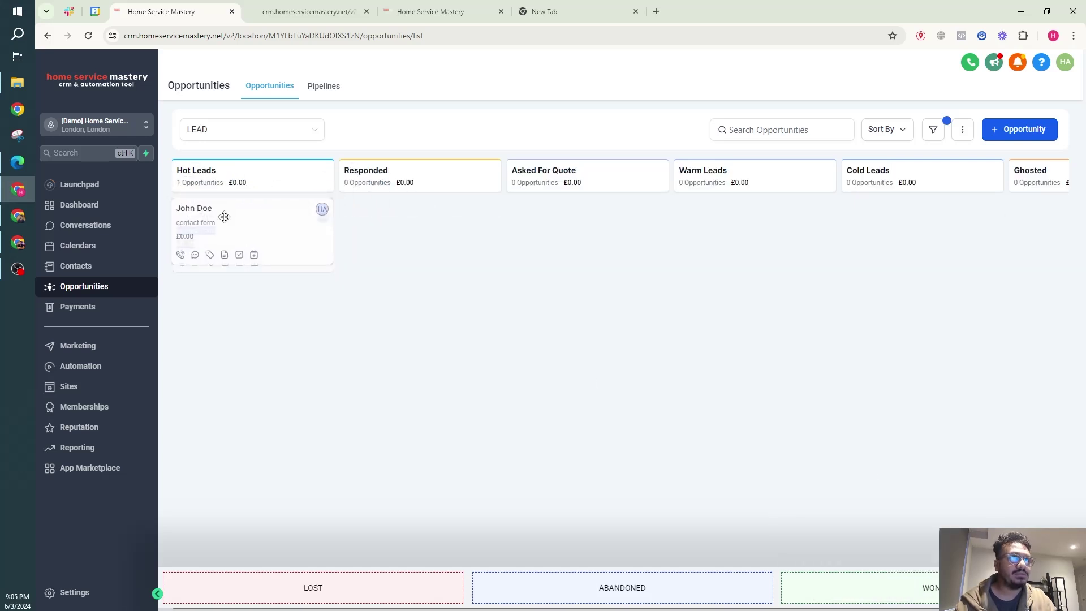
{"action": "left_click", "coordinate": [262, 141]}
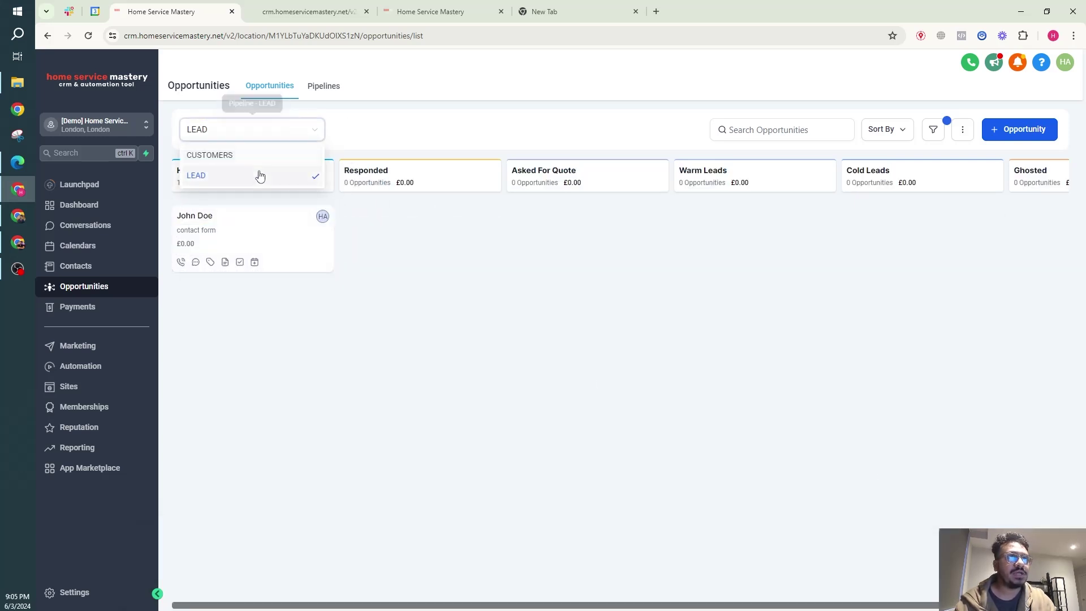
{"action": "left_click", "coordinate": [260, 158]}
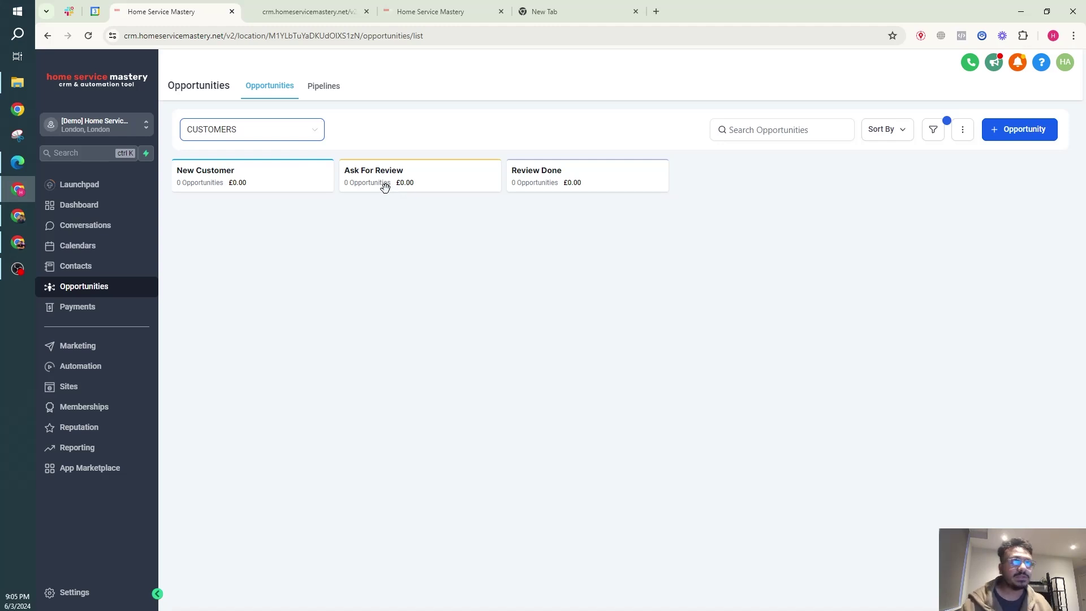
Start a new workflow from scratch in the Automation Tutorials folder
{"action": "left_click", "coordinate": [101, 366]}
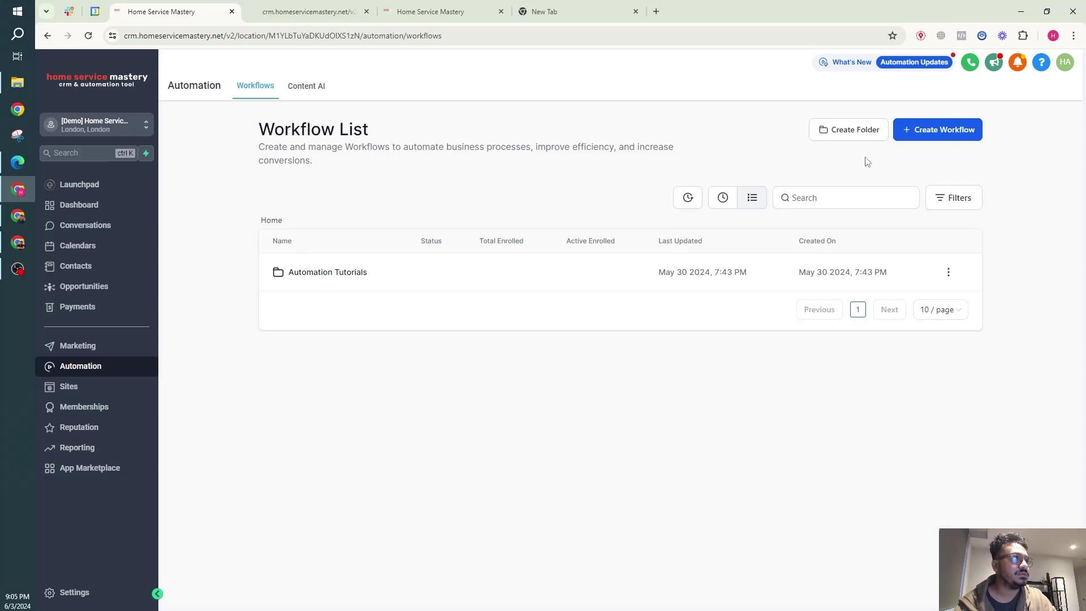
{"action": "left_click", "coordinate": [316, 281]}
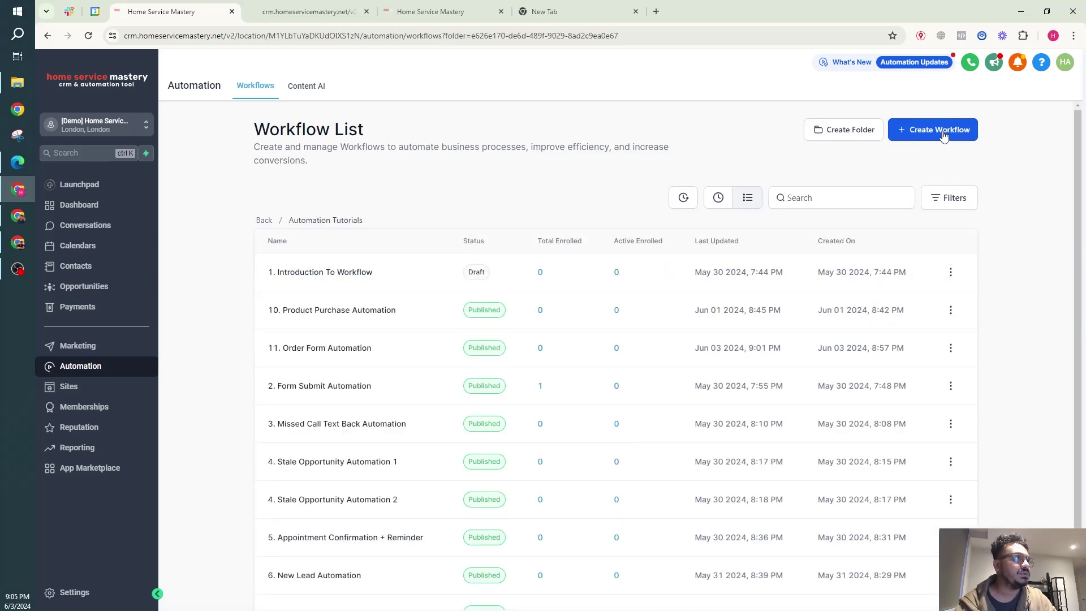
{"action": "left_click", "coordinate": [944, 136]}
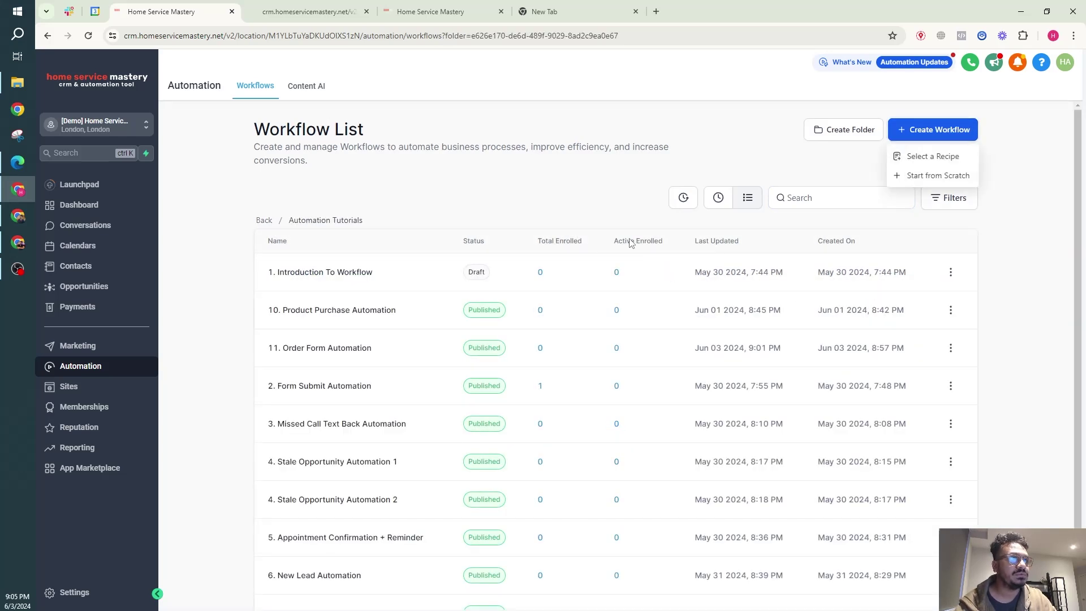
{"action": "left_click", "coordinate": [922, 175]}
Rename the workflow to '12. New Client >> Move To Customer Pipeline'
{"action": "triple_click", "coordinate": [497, 64]}
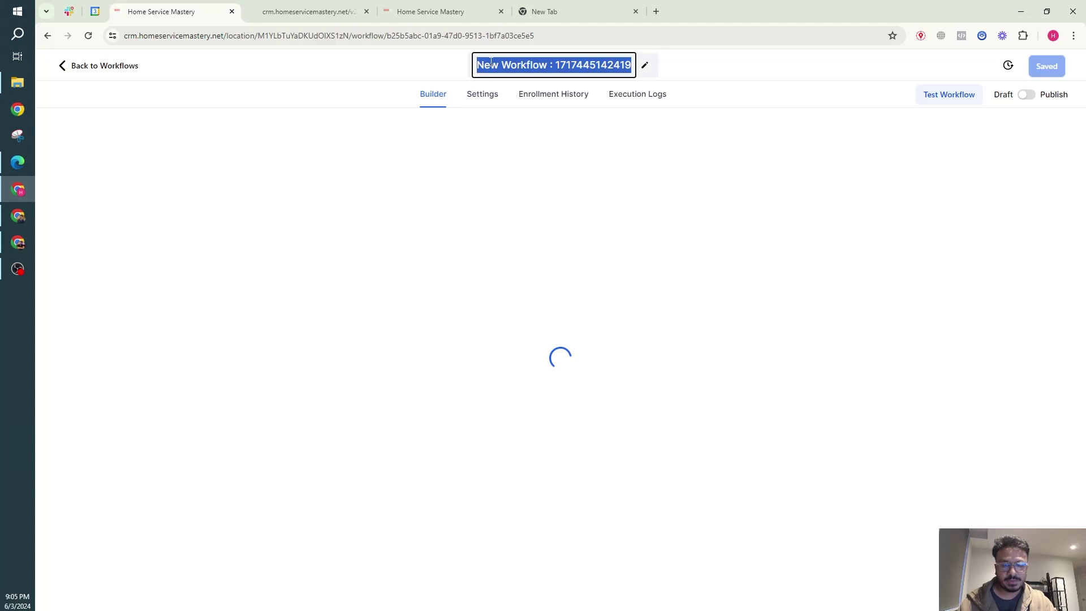
{"action": "type", "text": "12."}
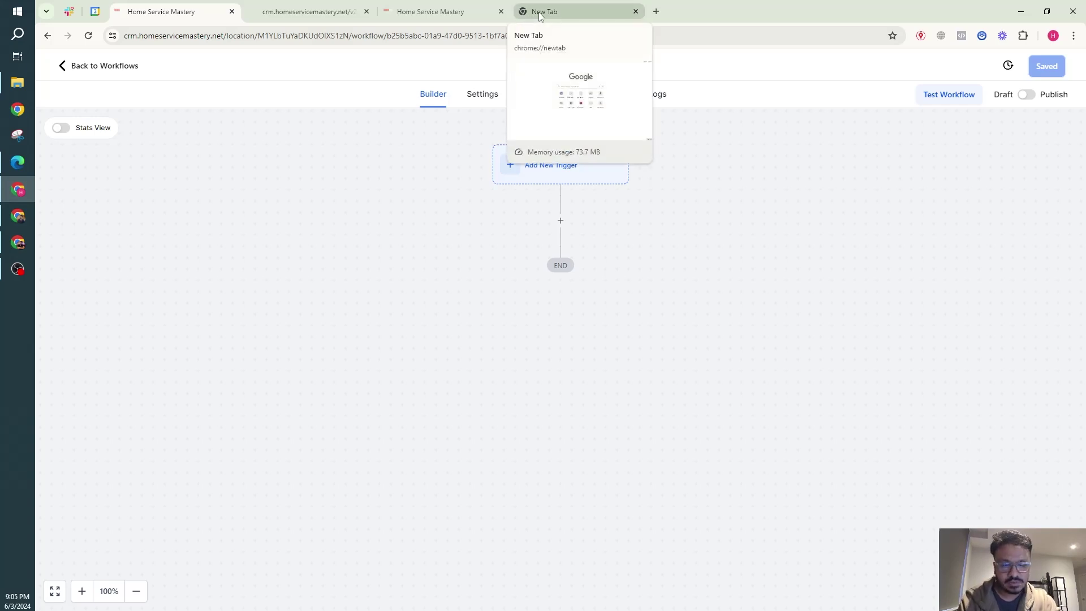
{"action": "type", "text": "New "}
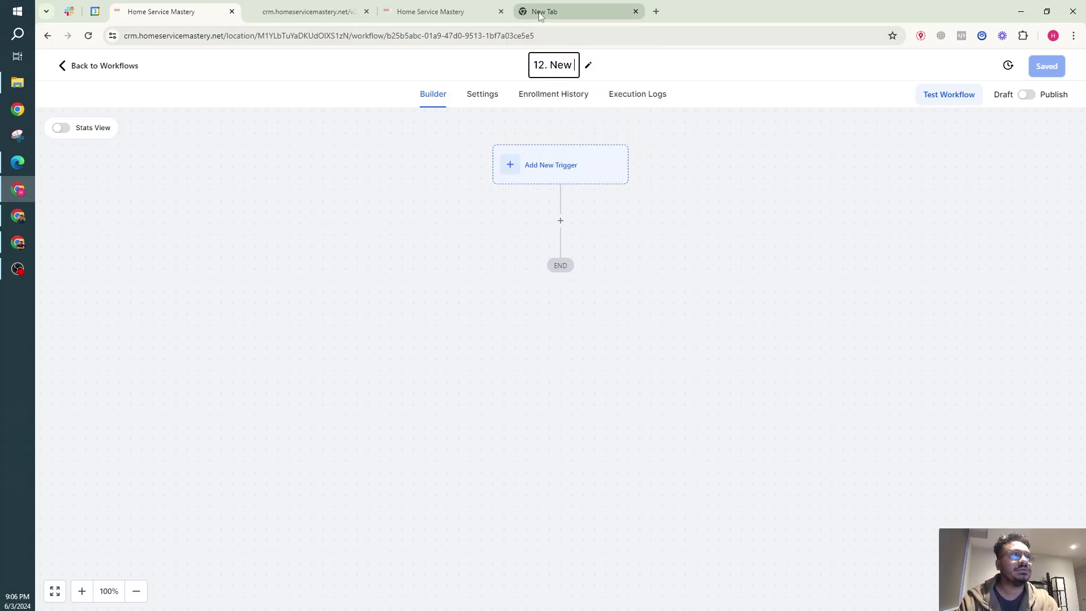
{"action": "type", "text": "Client >> Mov"}
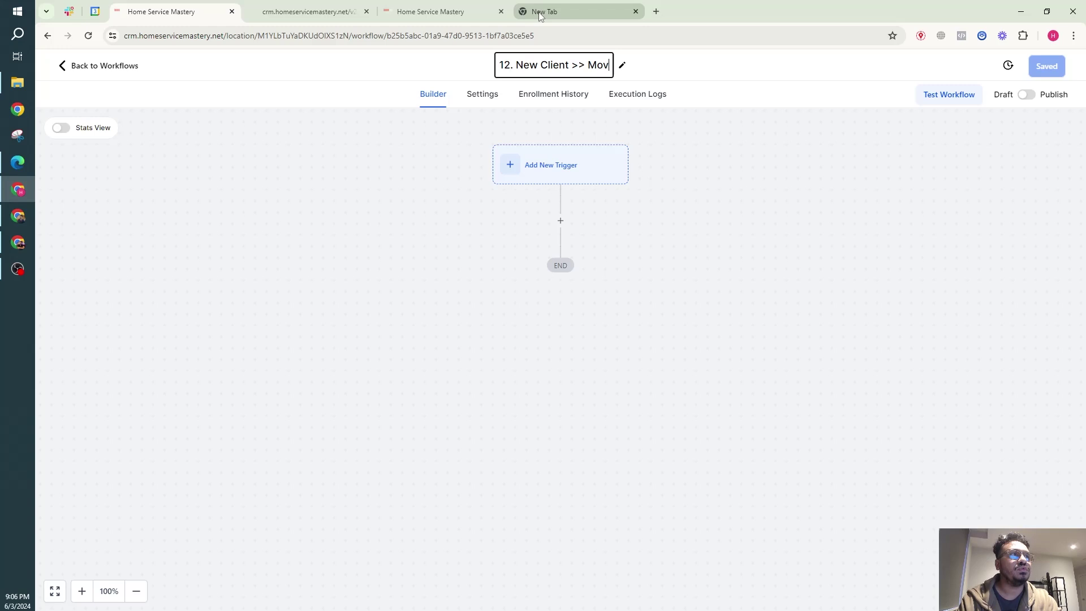
{"action": "type", "text": "e To Custome"}
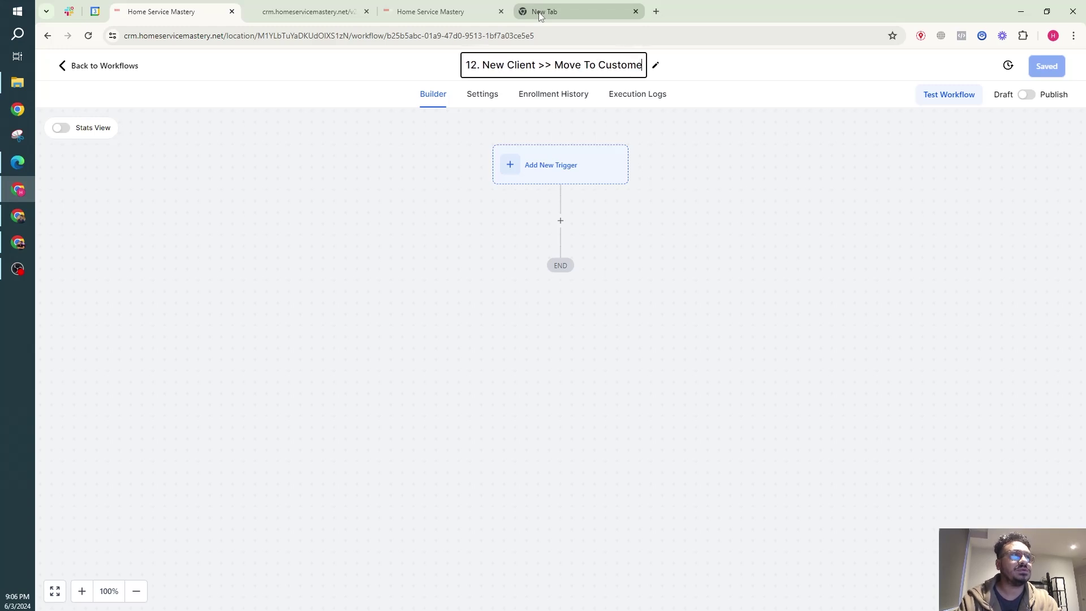
{"action": "type", "text": "r Pipeline"}
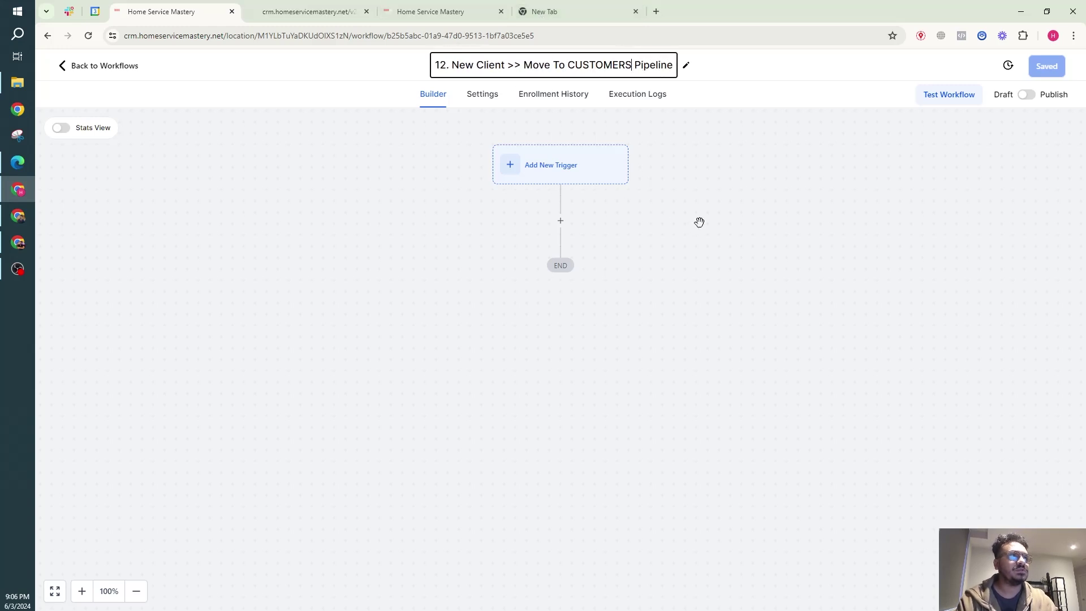
Use Opportunity Status Changed as the workflow trigger
{"action": "left_click", "coordinate": [698, 221]}
{"action": "left_click", "coordinate": [587, 170]}
{"action": "left_click", "coordinate": [857, 200]}
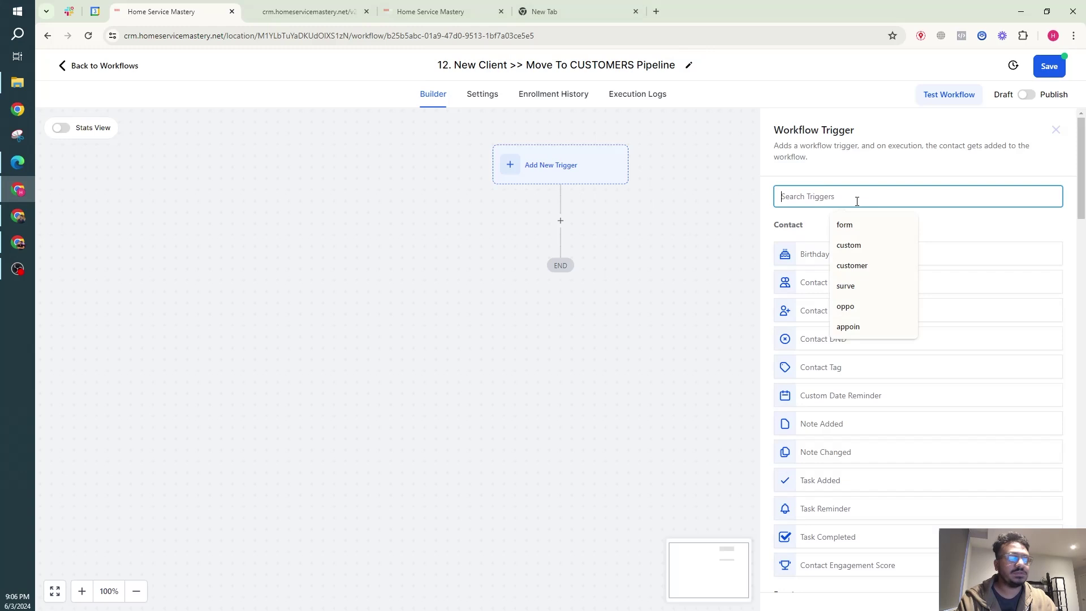
{"action": "type", "text": "oppo"}
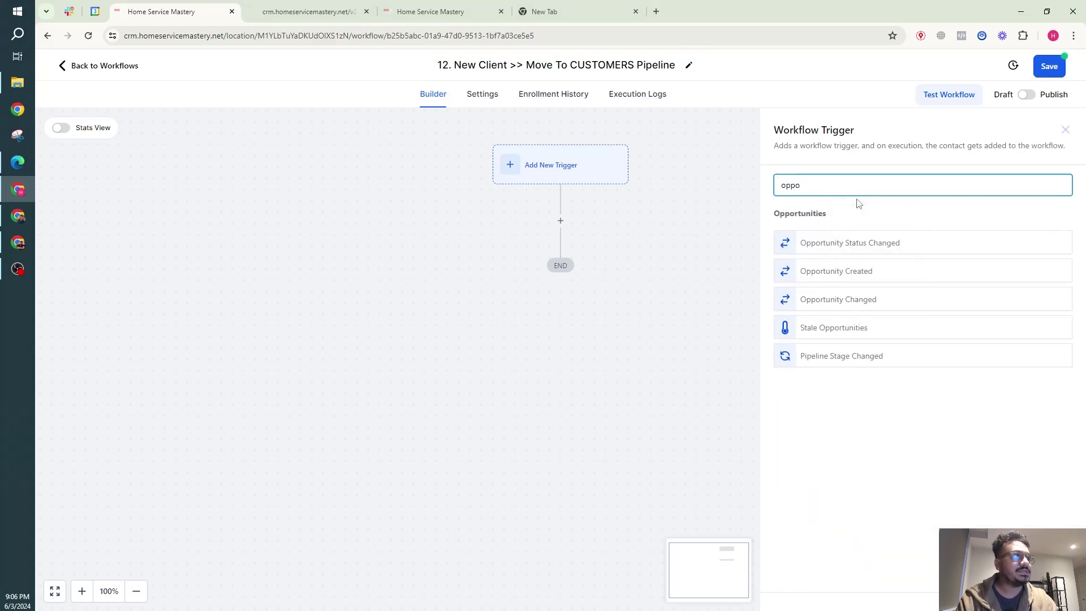
{"action": "left_click", "coordinate": [820, 240]}
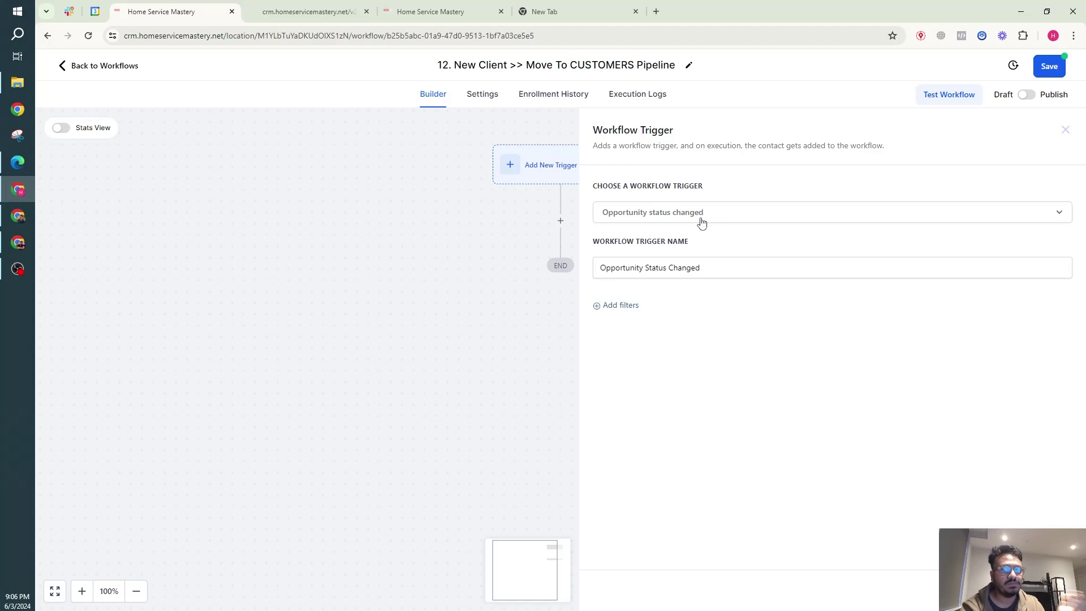
Filter the trigger to In pipeline LEAD and Moved to status won
{"action": "left_click", "coordinate": [629, 305]}
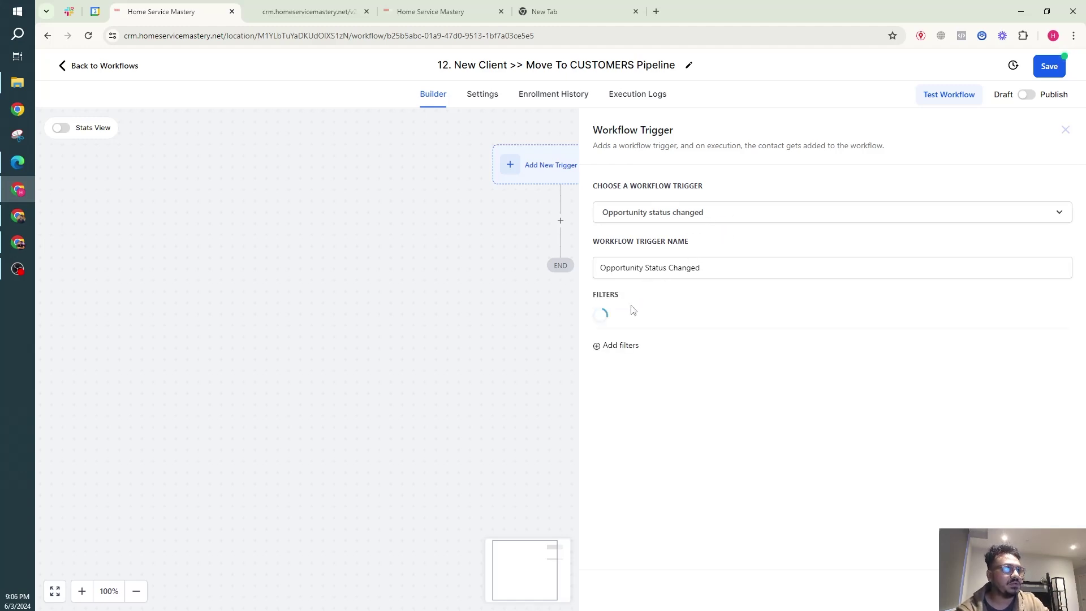
{"action": "left_click", "coordinate": [636, 326]}
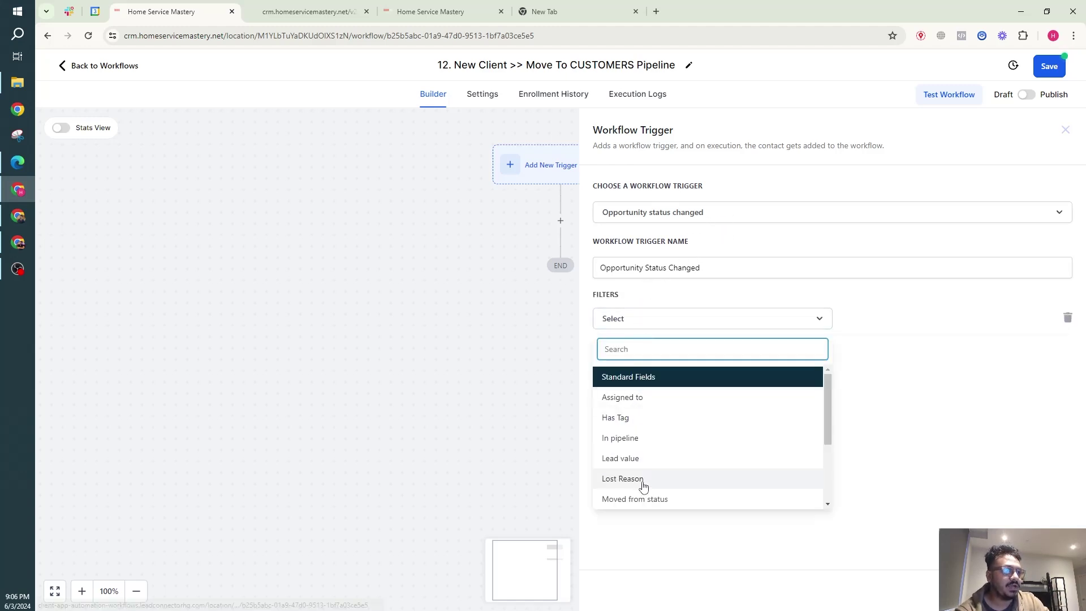
{"action": "left_click", "coordinate": [628, 439]}
{"action": "left_click", "coordinate": [892, 320]}
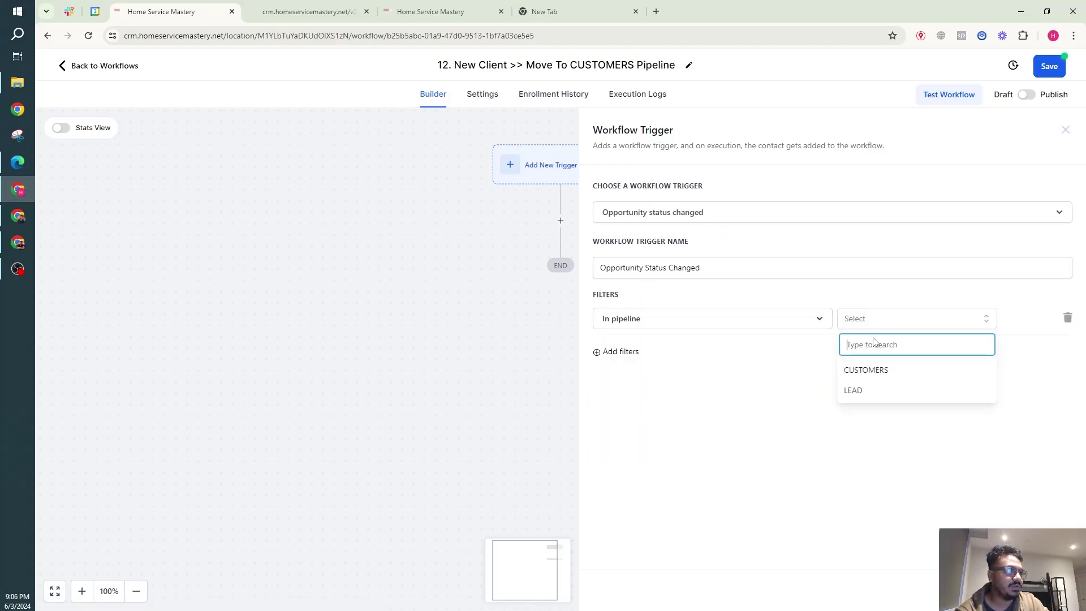
{"action": "left_click", "coordinate": [862, 390]}
{"action": "left_click", "coordinate": [622, 352]}
{"action": "left_click", "coordinate": [626, 351]}
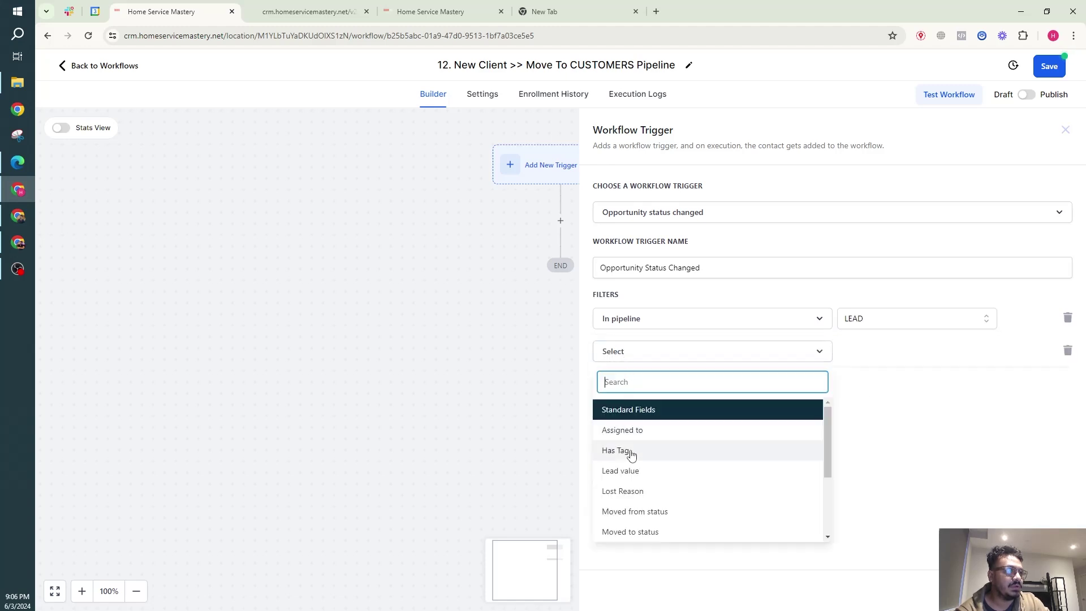
{"action": "left_click", "coordinate": [640, 531]}
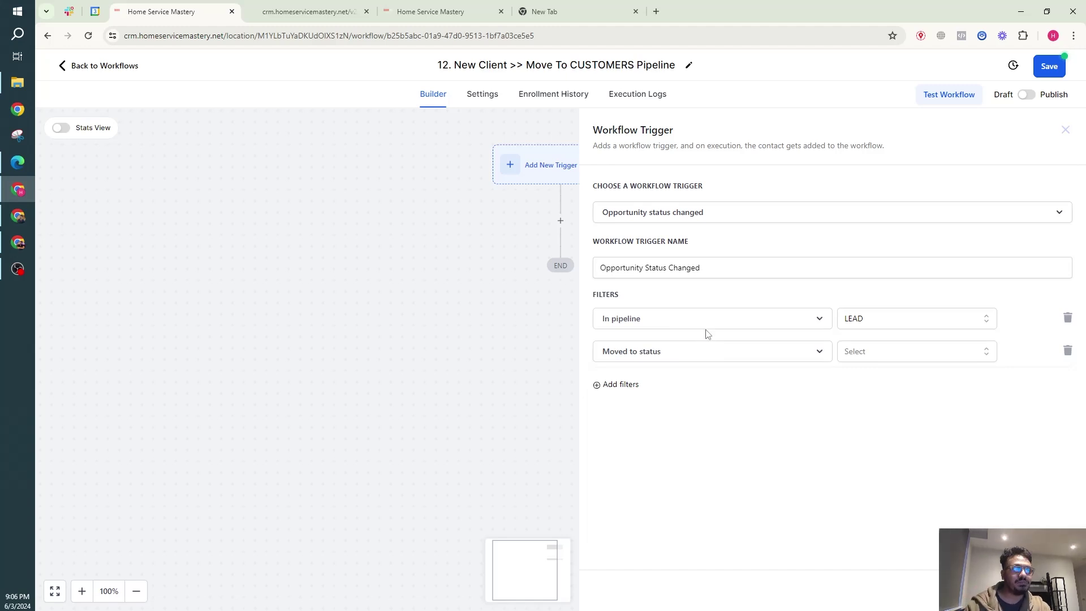
{"action": "left_click", "coordinate": [868, 359]}
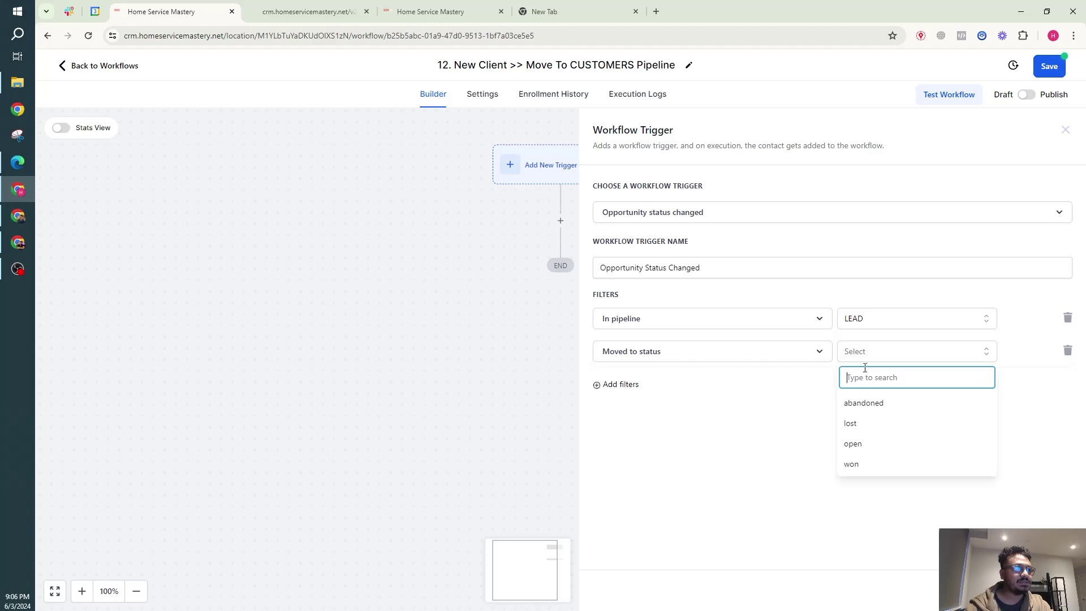
{"action": "left_click", "coordinate": [865, 468]}
{"action": "right_click", "coordinate": [866, 468]}
{"action": "left_click", "coordinate": [839, 451]}
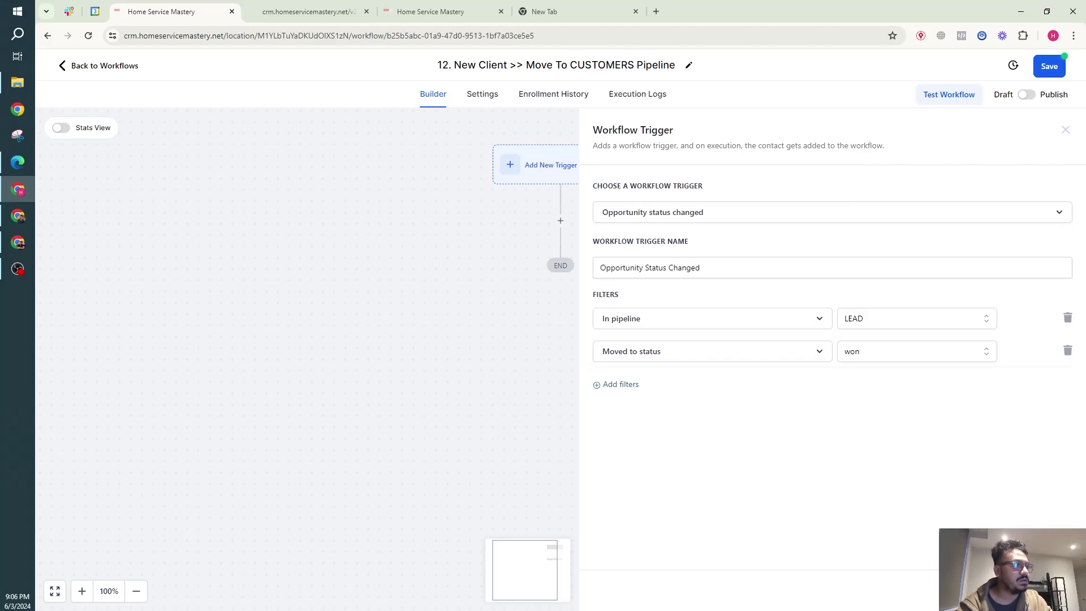
Save the trigger and add a Remove Opportunity step for the LEAD pipeline
{"action": "left_click", "coordinate": [1037, 590]}
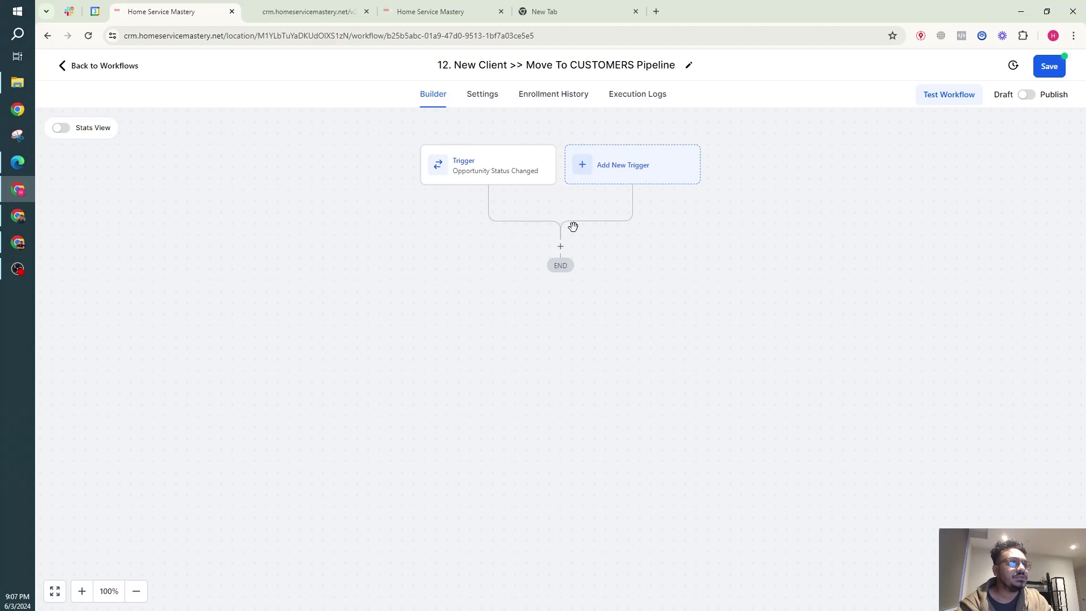
{"action": "left_click", "coordinate": [559, 248]}
{"action": "type", "text": "remo"}
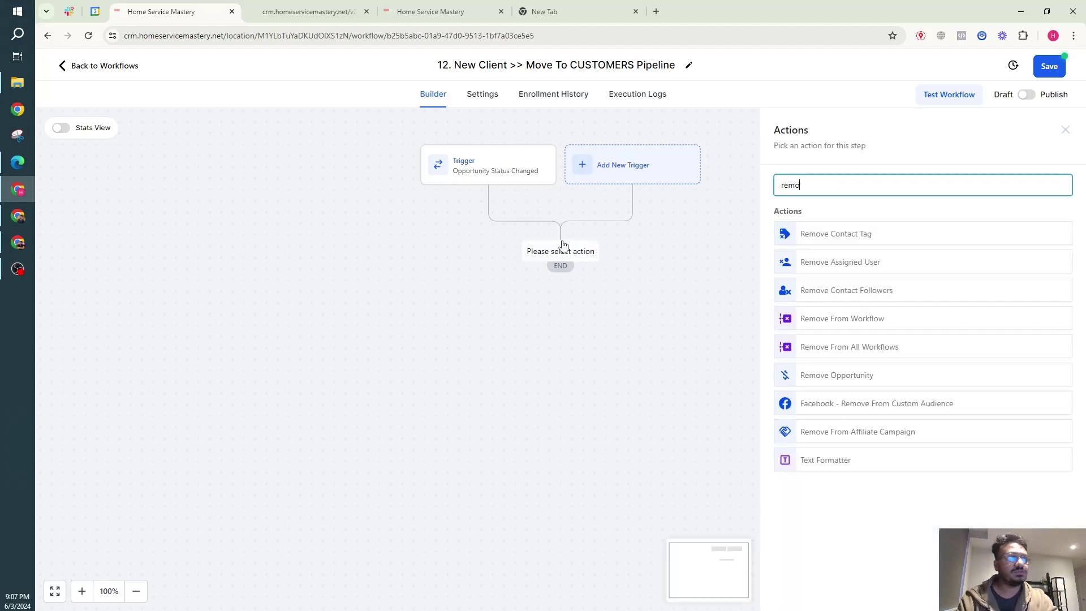
{"action": "type", "text": "ve"}
{"action": "left_click", "coordinate": [842, 376]}
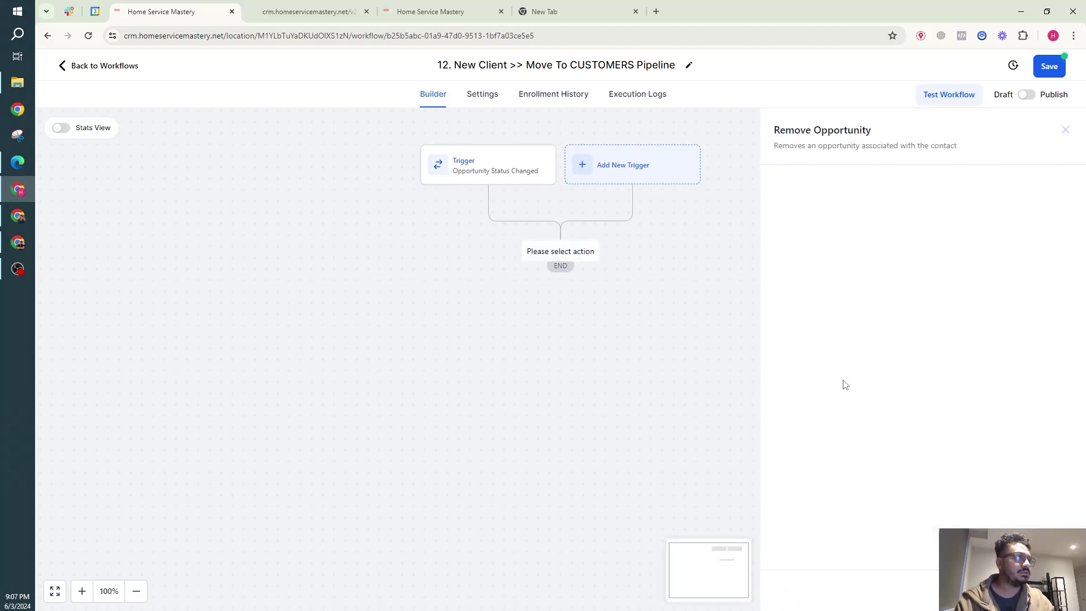
{"action": "left_click", "coordinate": [810, 260]}
{"action": "left_click", "coordinate": [831, 327]}
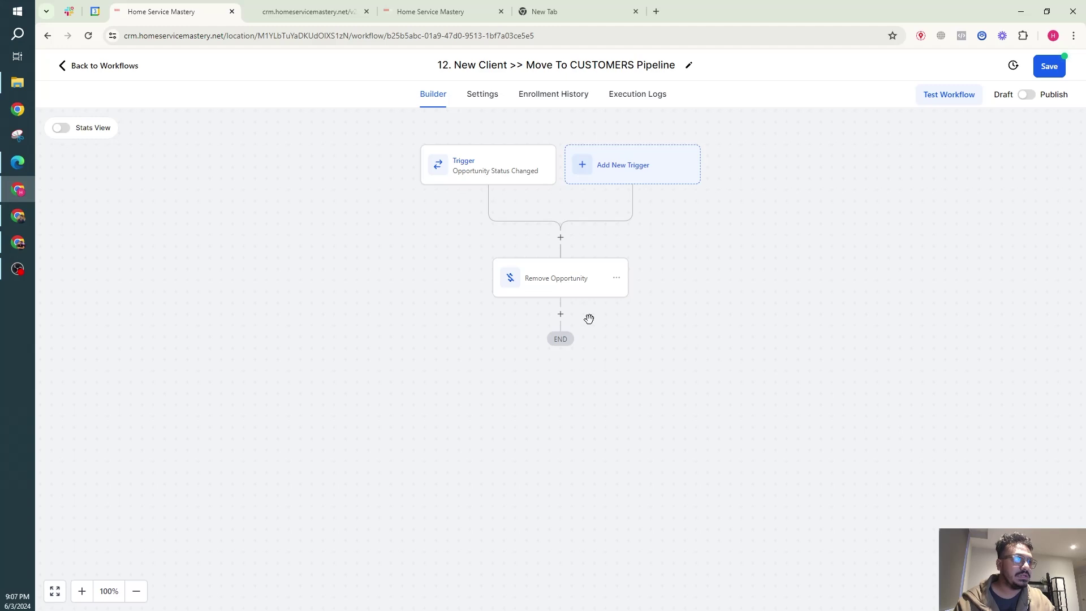
Add a Create/Update Opportunity step in the CUSTOMERS pipeline's New Customer stage
{"action": "left_click", "coordinate": [560, 314]}
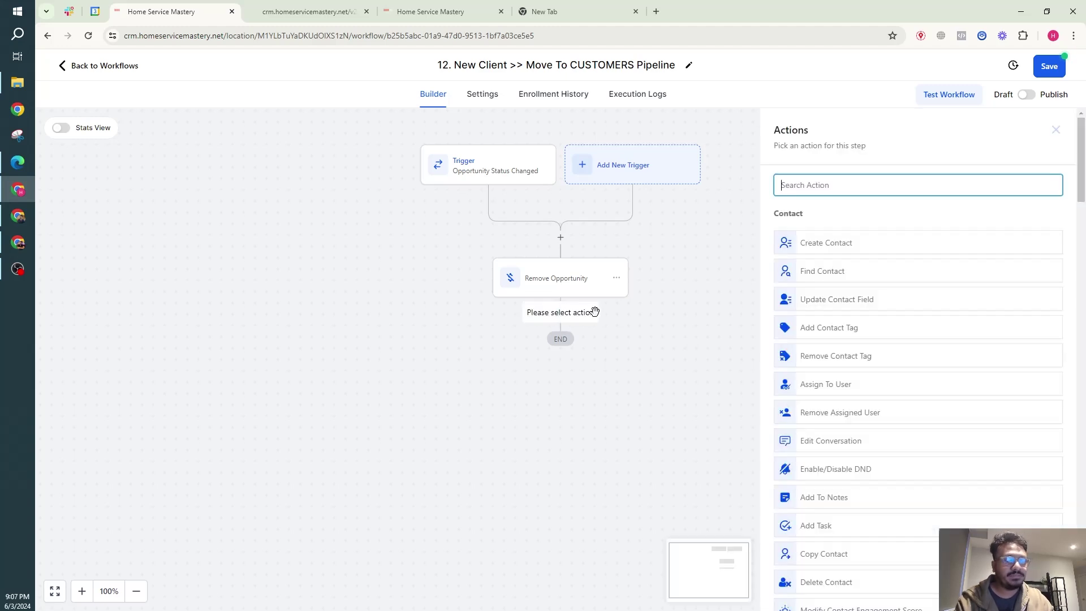
{"action": "type", "text": "crea"}
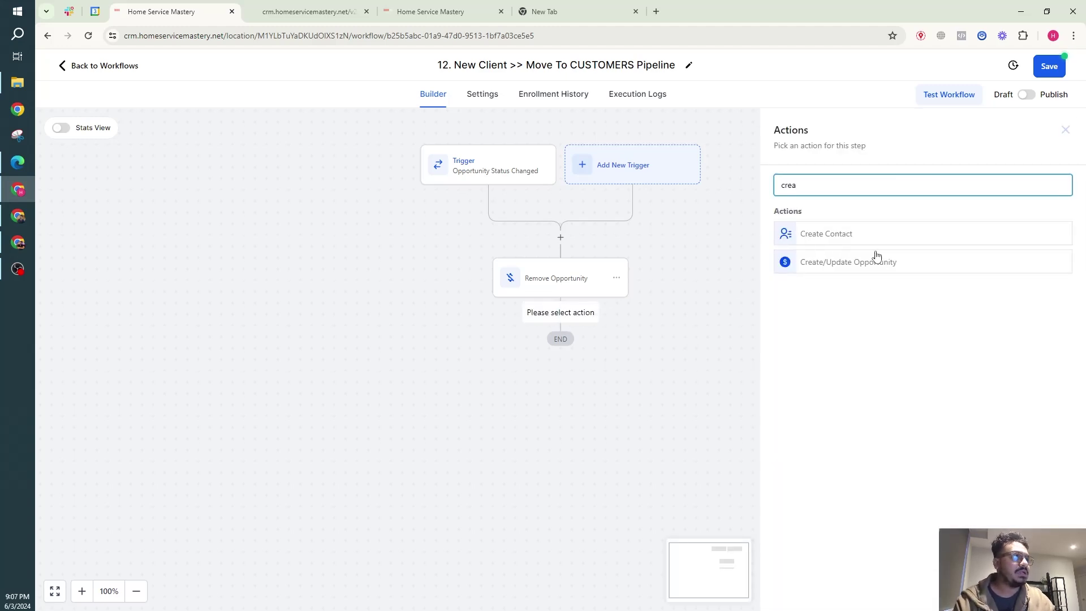
{"action": "left_click", "coordinate": [876, 264]}
{"action": "left_click", "coordinate": [757, 260]}
{"action": "left_click", "coordinate": [758, 307]}
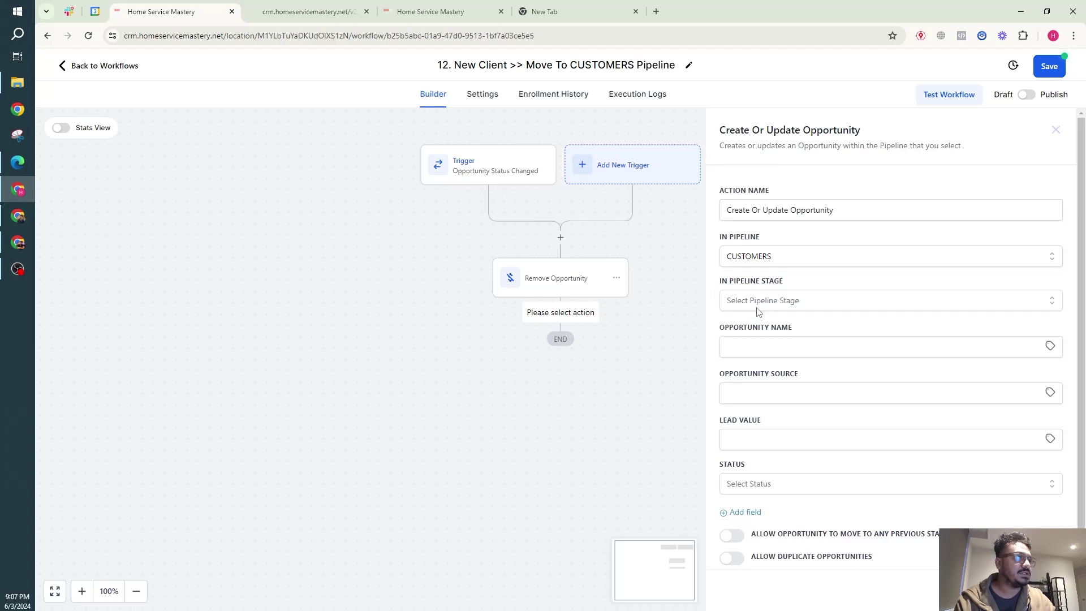
{"action": "left_click", "coordinate": [789, 299]}
{"action": "left_click", "coordinate": [766, 351]}
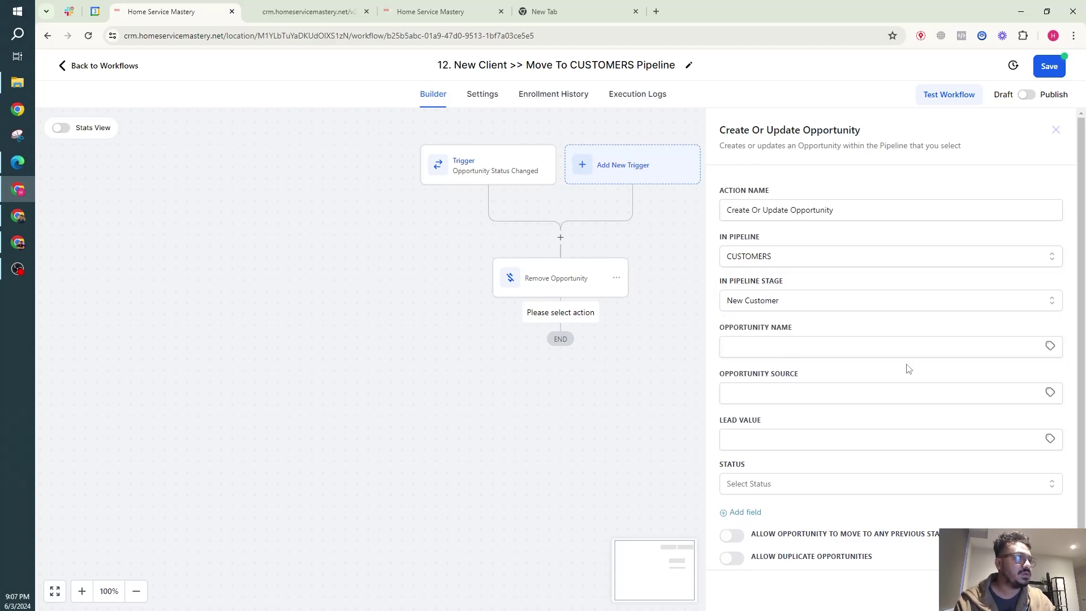
Name the opportunity {{contact.name}}, set status won and lead value 2000, and save
{"action": "left_click", "coordinate": [1050, 345]}
{"action": "left_click", "coordinate": [991, 381]}
{"action": "left_click", "coordinate": [989, 380]}
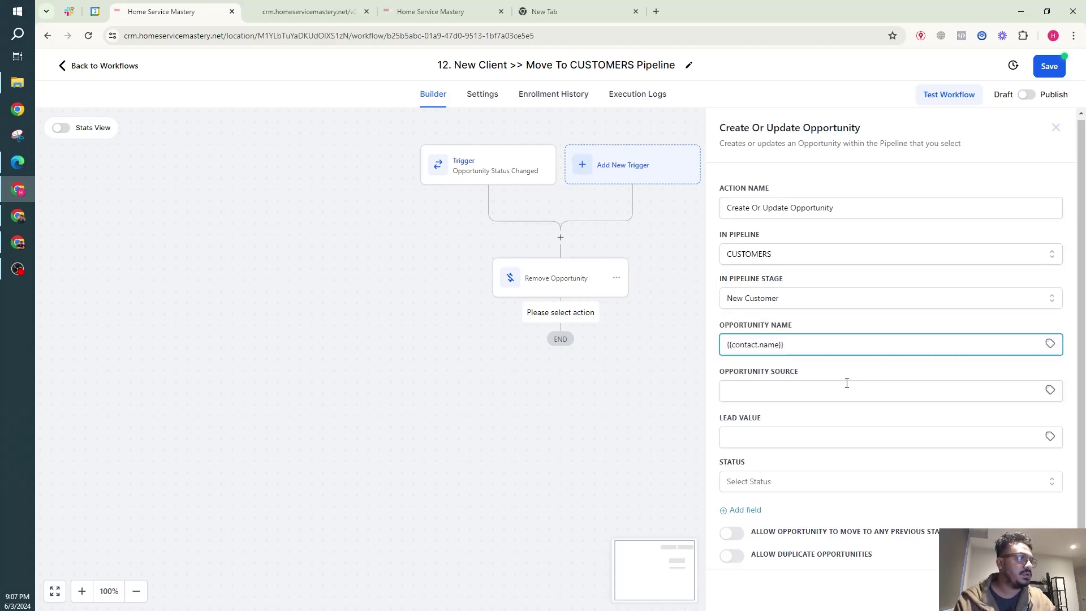
{"action": "left_click", "coordinate": [767, 485]}
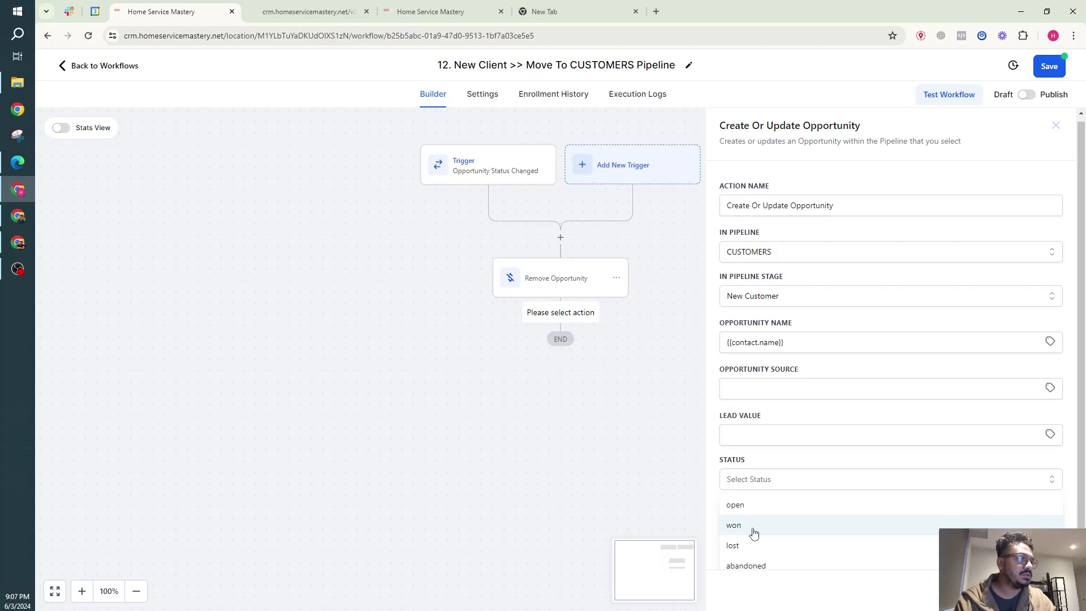
{"action": "left_click", "coordinate": [752, 523]}
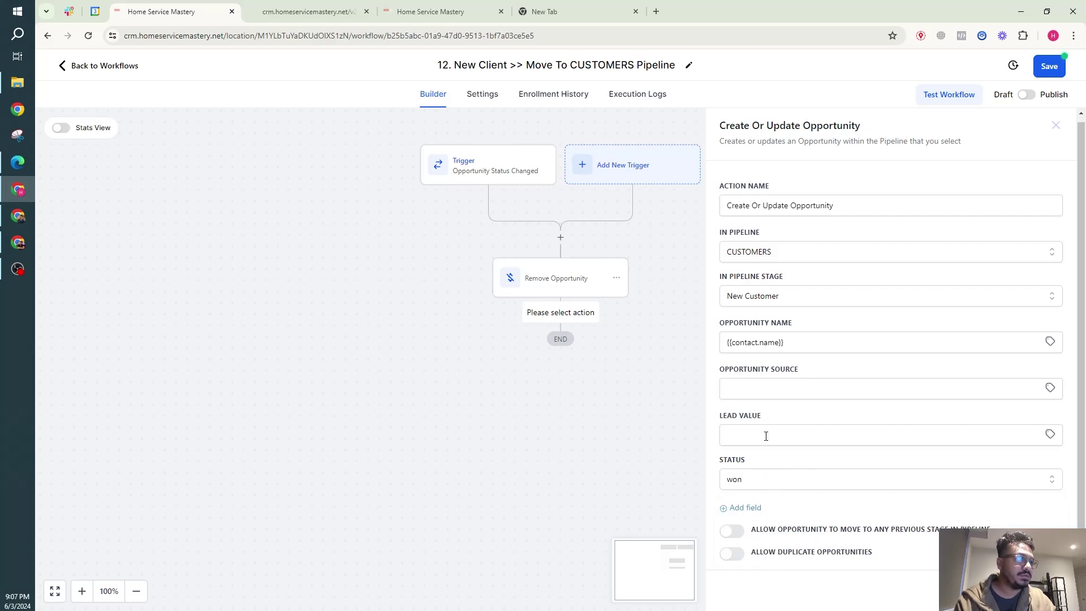
{"action": "left_click", "coordinate": [766, 436]}
{"action": "type", "text": "2000"}
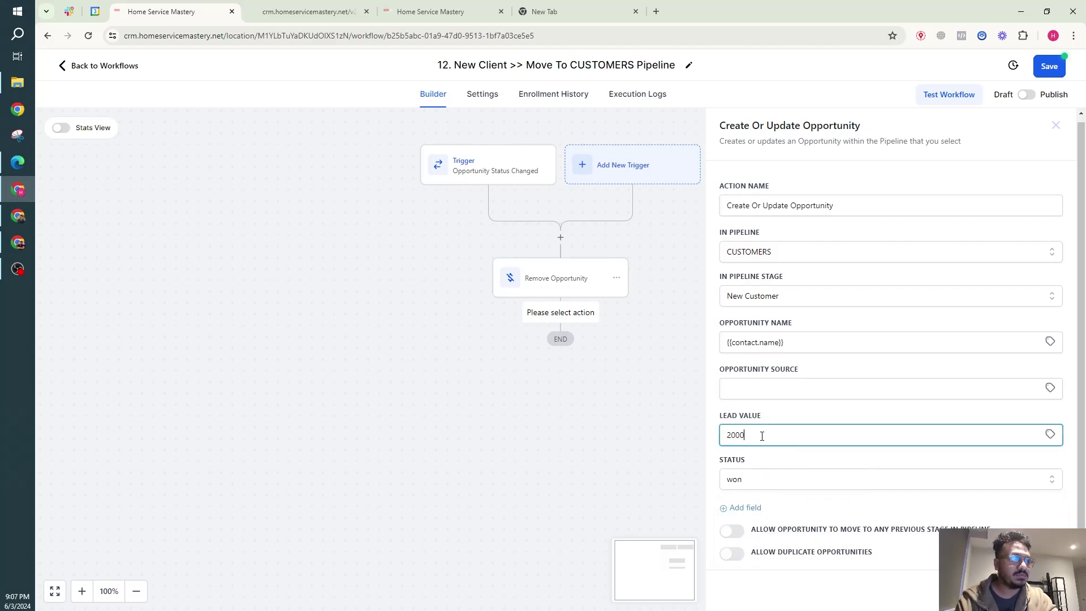
{"action": "left_click", "coordinate": [781, 413]}
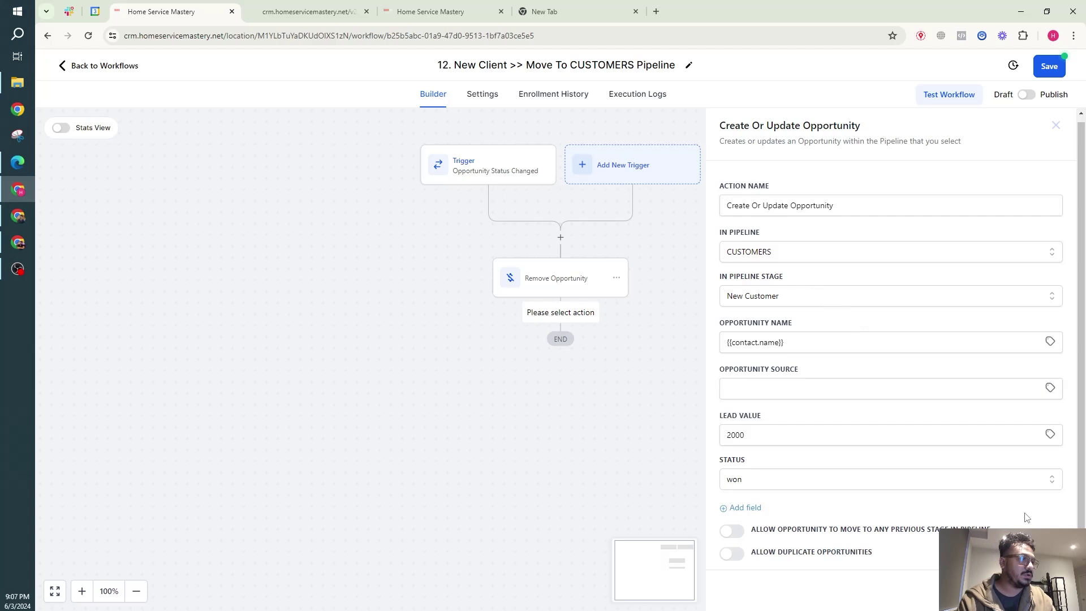
{"action": "left_click", "coordinate": [1040, 590]}
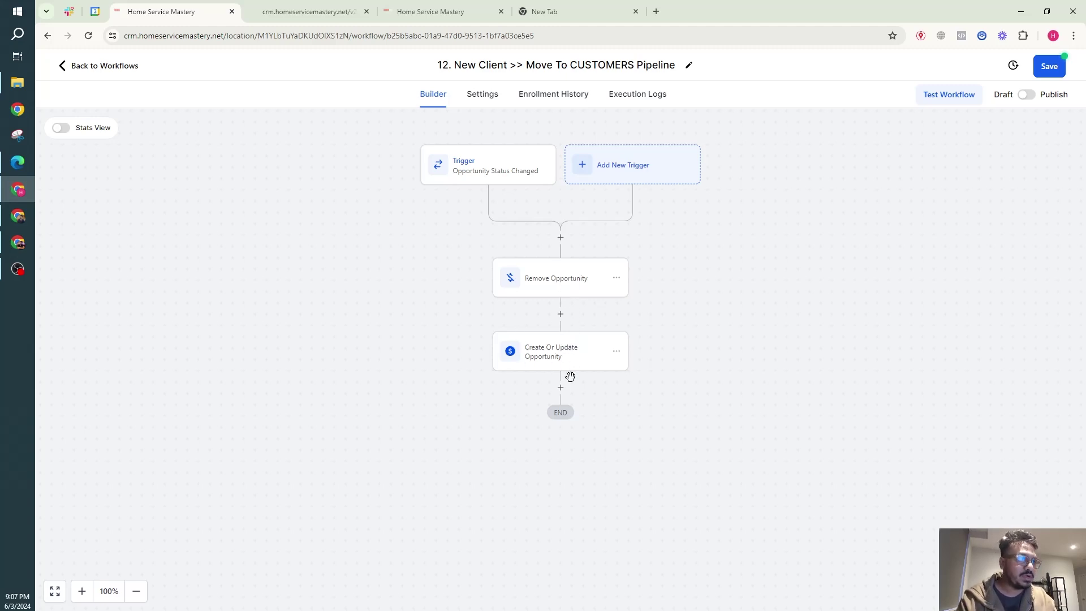
Add a Send Email step with sender name HSM CRM and a sender address
{"action": "left_click", "coordinate": [561, 387]}
{"action": "type", "text": "se"}
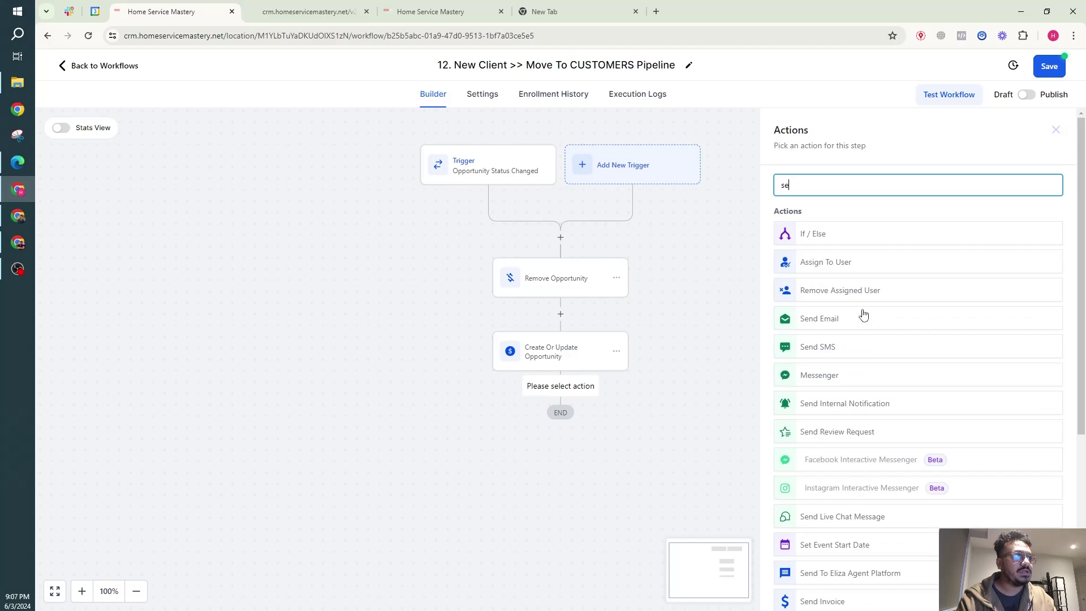
{"action": "left_click", "coordinate": [837, 330]}
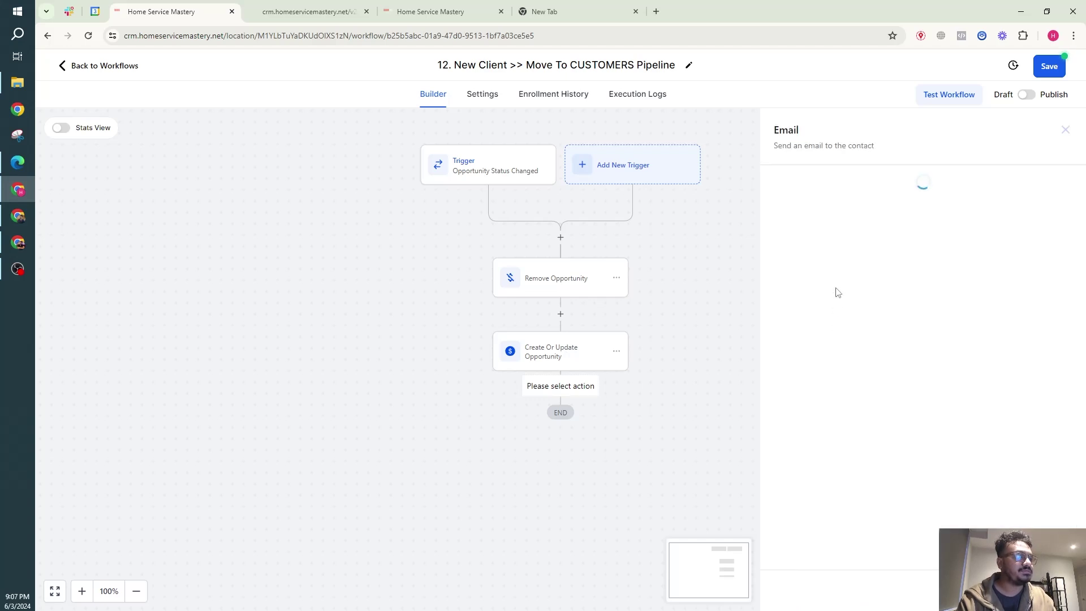
{"action": "left_click", "coordinate": [823, 273]}
{"action": "left_click", "coordinate": [850, 303]}
{"action": "left_click", "coordinate": [860, 321]}
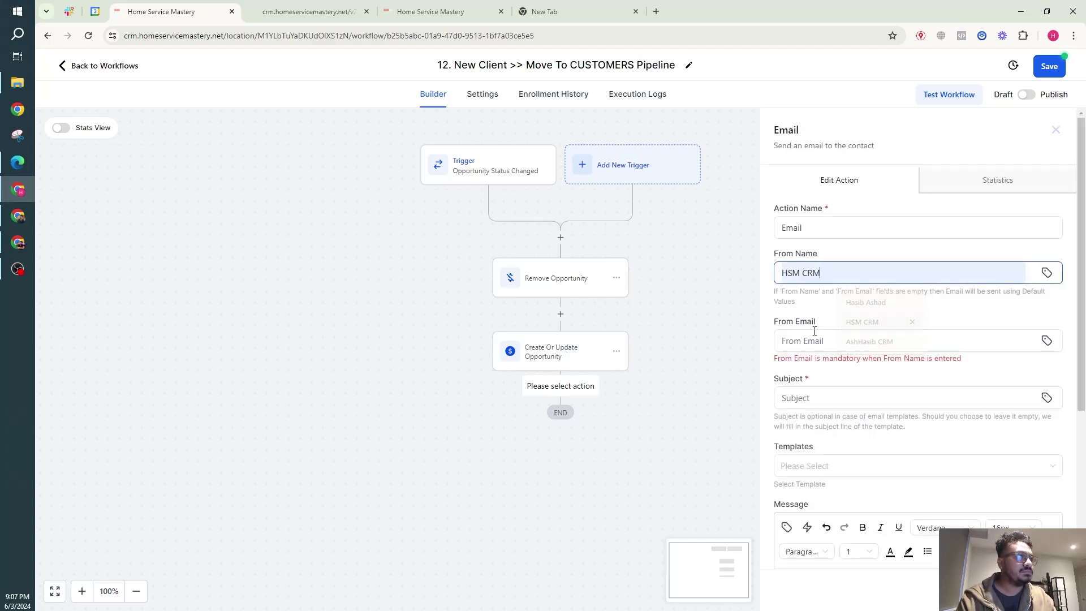
{"action": "left_click", "coordinate": [820, 340]}
{"action": "left_click", "coordinate": [870, 370]}
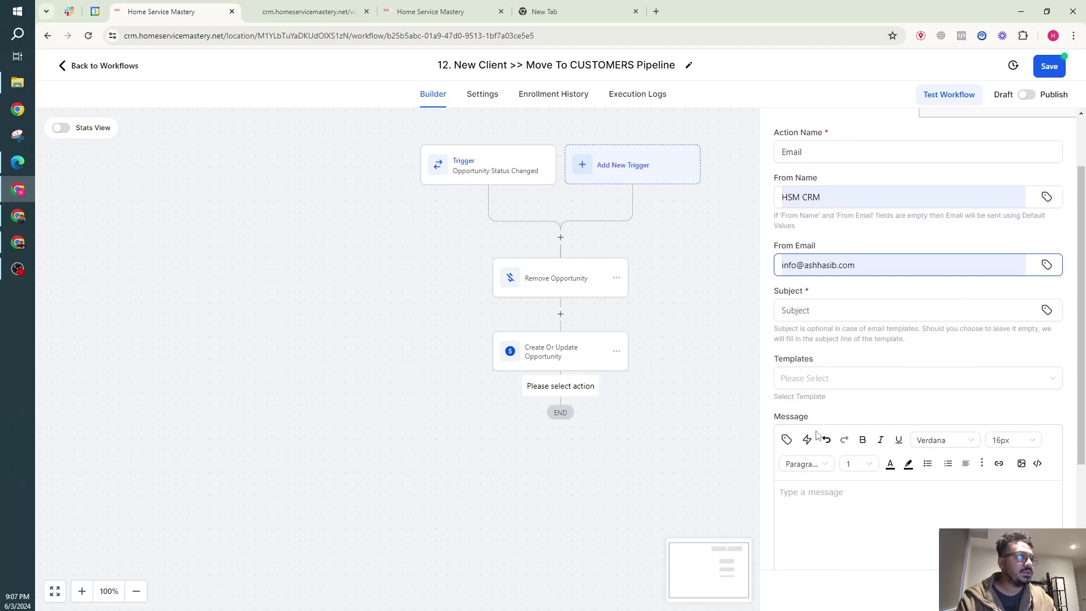
Set subject 'Pleasure doing business with you', body 'Thanks for being our customer', and save
{"action": "scroll", "coordinate": [839, 406], "scroll_direction": "down", "scroll_amount": 2}
{"action": "left_click", "coordinate": [798, 274]}
{"action": "type", "text": "Pleasure doing business with you"}
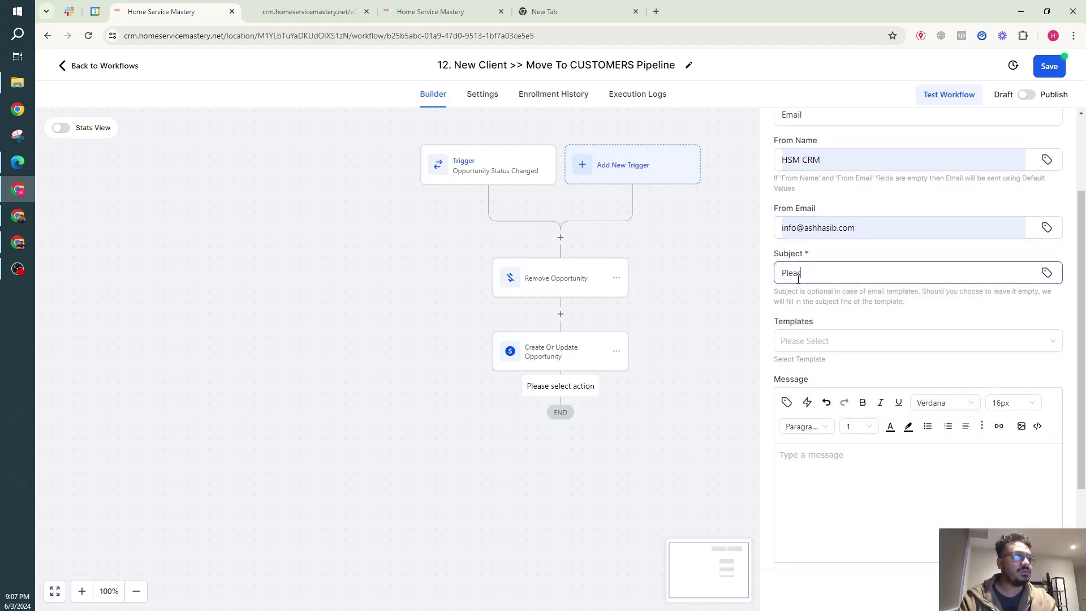
{"action": "left_click", "coordinate": [905, 474]}
{"action": "type", "text": "Tha"}
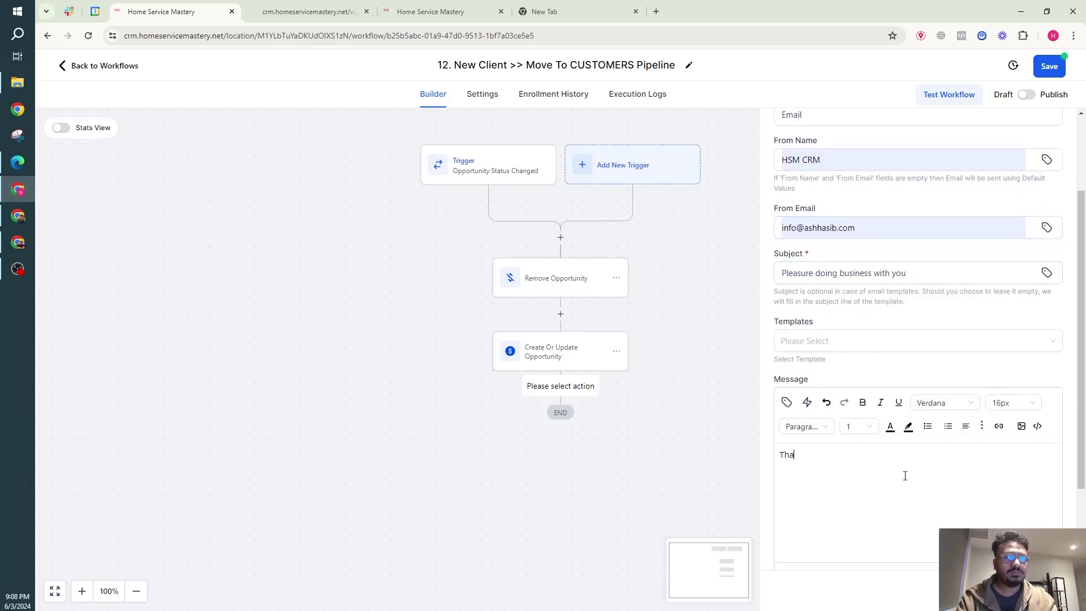
{"action": "type", "text": "nks for being iur"}
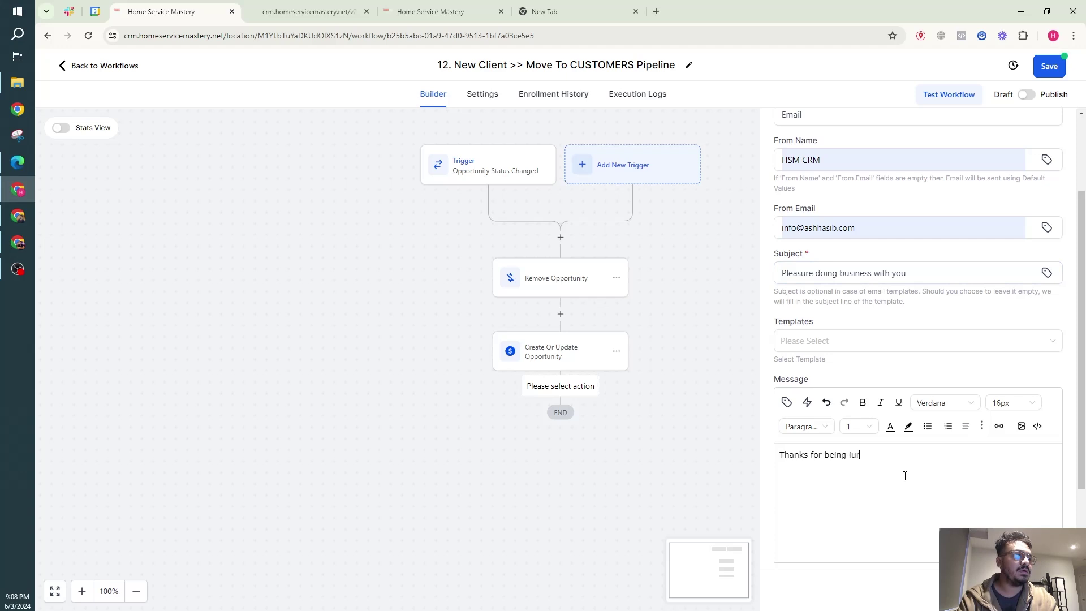
{"action": "key", "text": "BackSpace"}
{"action": "key", "text": "BackSpace"}
{"action": "key", "text": "BackSpace"}
{"action": "type", "text": "our custo"}
{"action": "scroll", "coordinate": [922, 513], "scroll_direction": "down", "scroll_amount": 2}
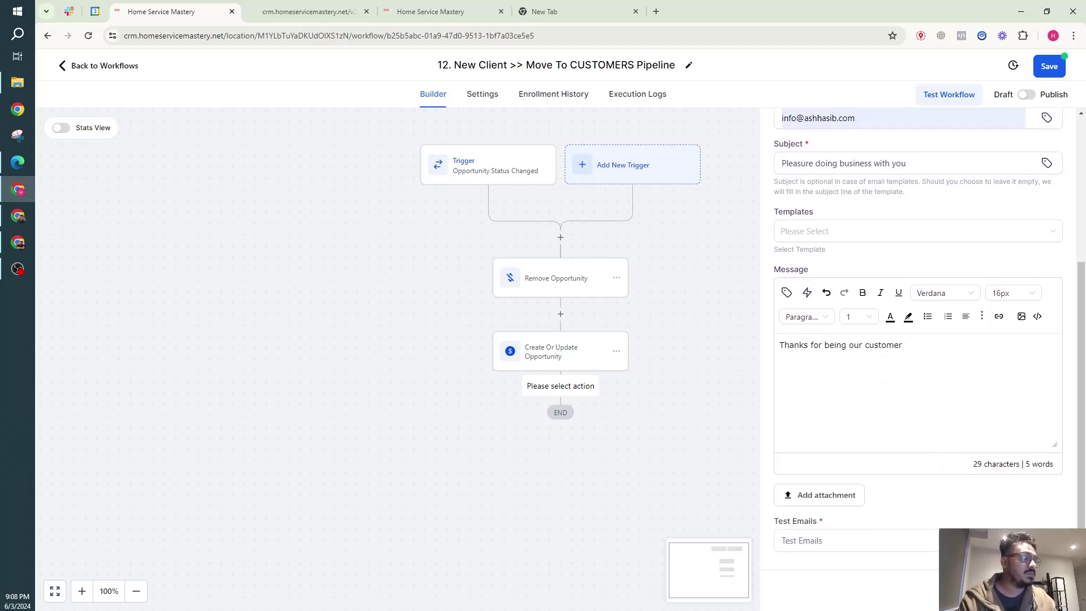
{"action": "left_click", "coordinate": [1040, 590]}
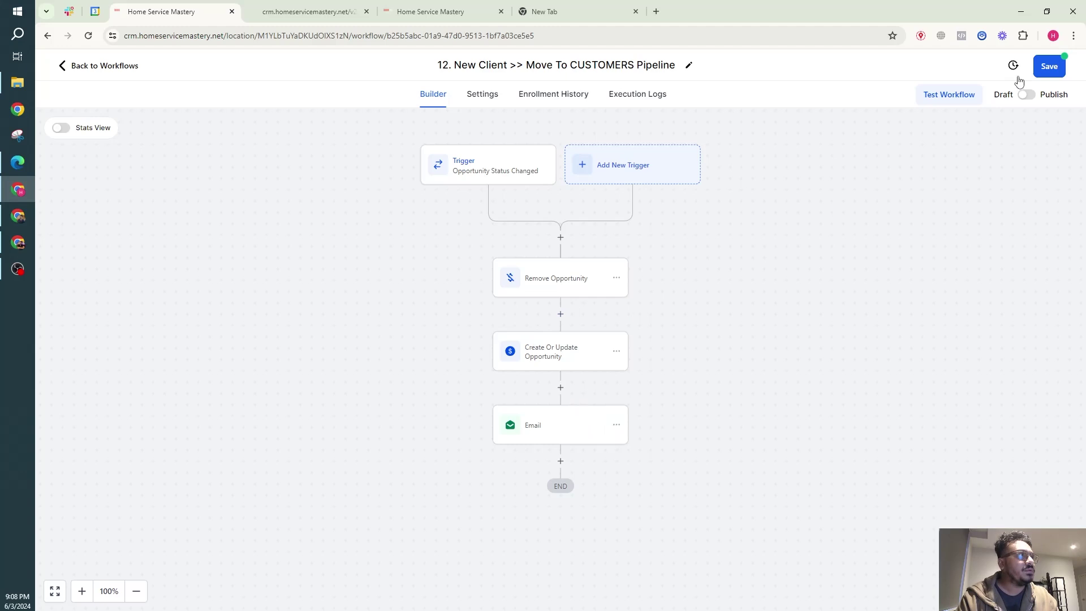
Publish the New Client workflow and start another workflow from scratch
{"action": "left_click", "coordinate": [1026, 94]}
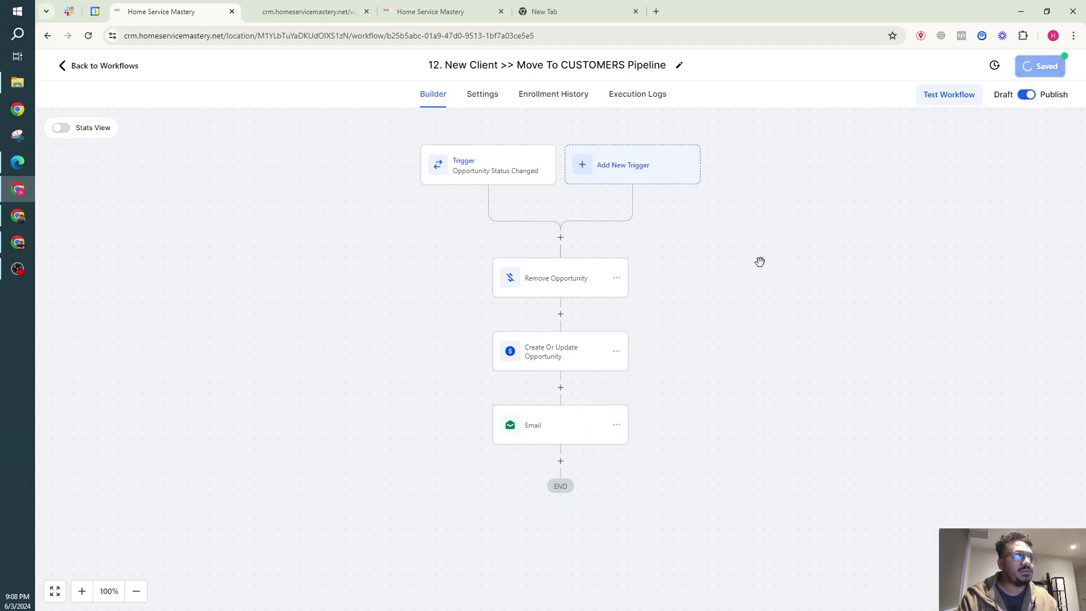
{"action": "left_click", "coordinate": [107, 67]}
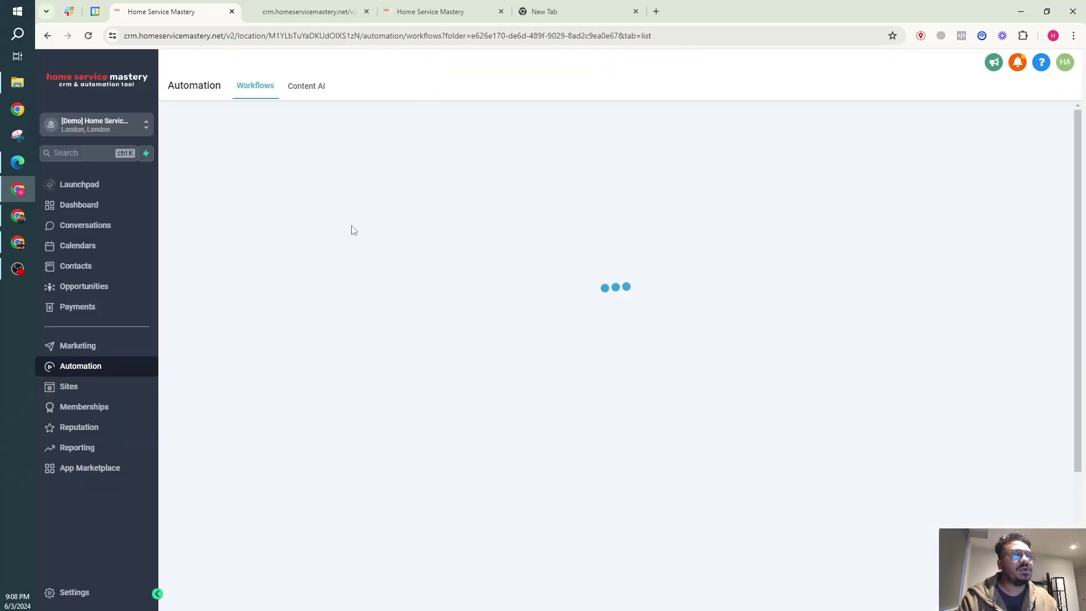
{"action": "left_click", "coordinate": [915, 132]}
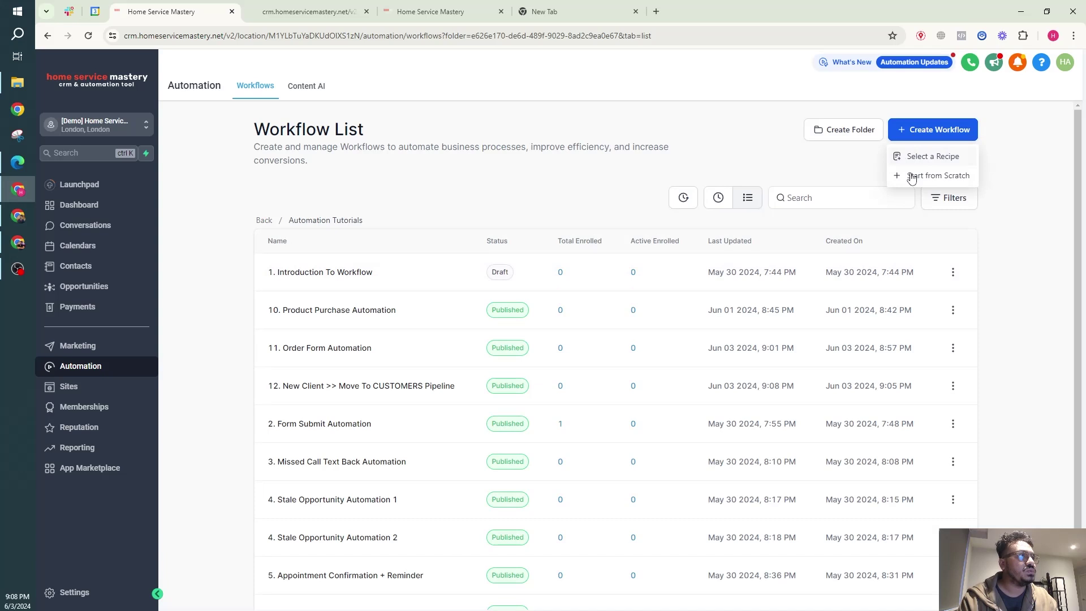
{"action": "left_click", "coordinate": [912, 176]}
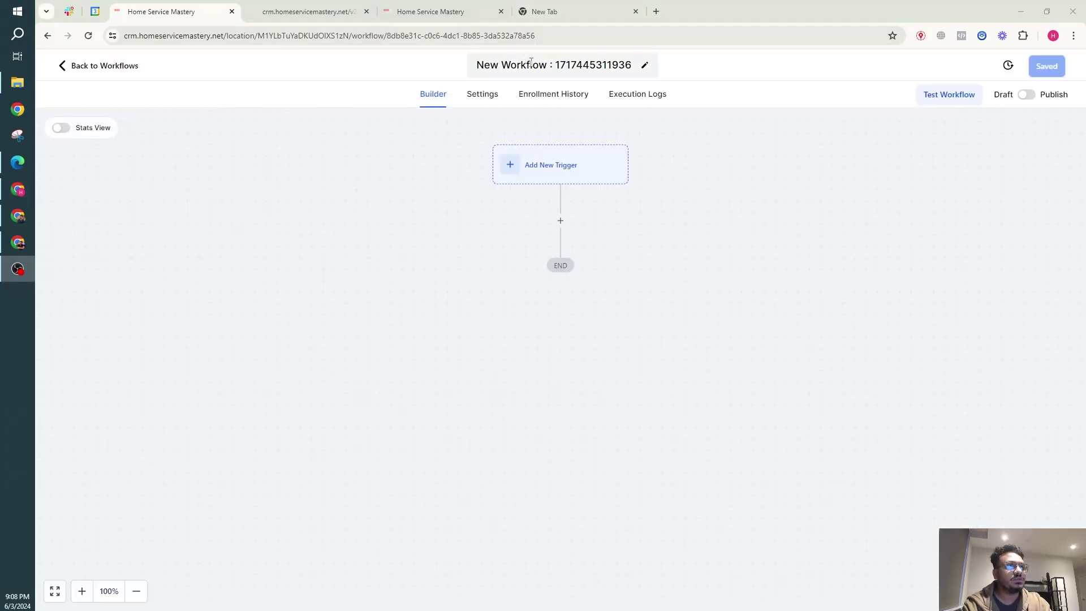
Name the new workflow '13. Ask For Review After 14 Days'
{"action": "left_click", "coordinate": [537, 66]}
{"action": "type", "text": "13"}
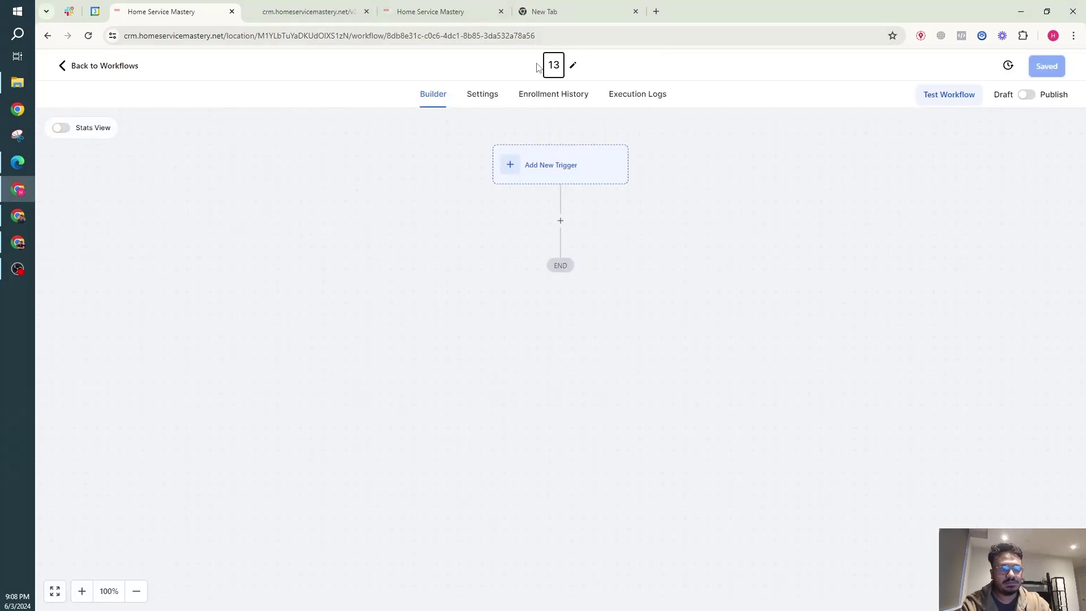
{"action": "type", "text": ". Ask For R"}
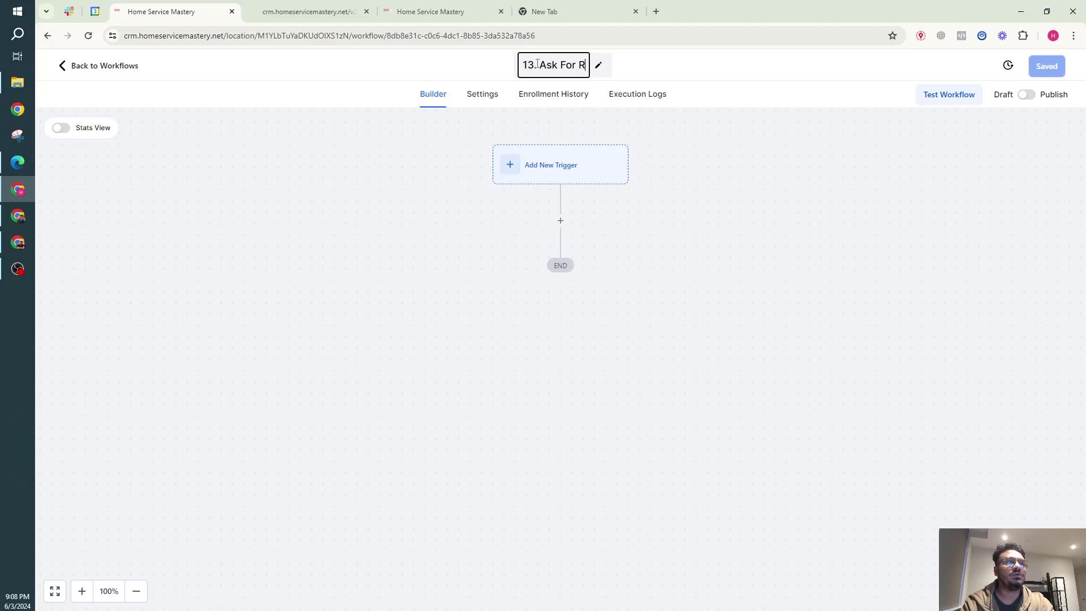
{"action": "type", "text": "eview After "}
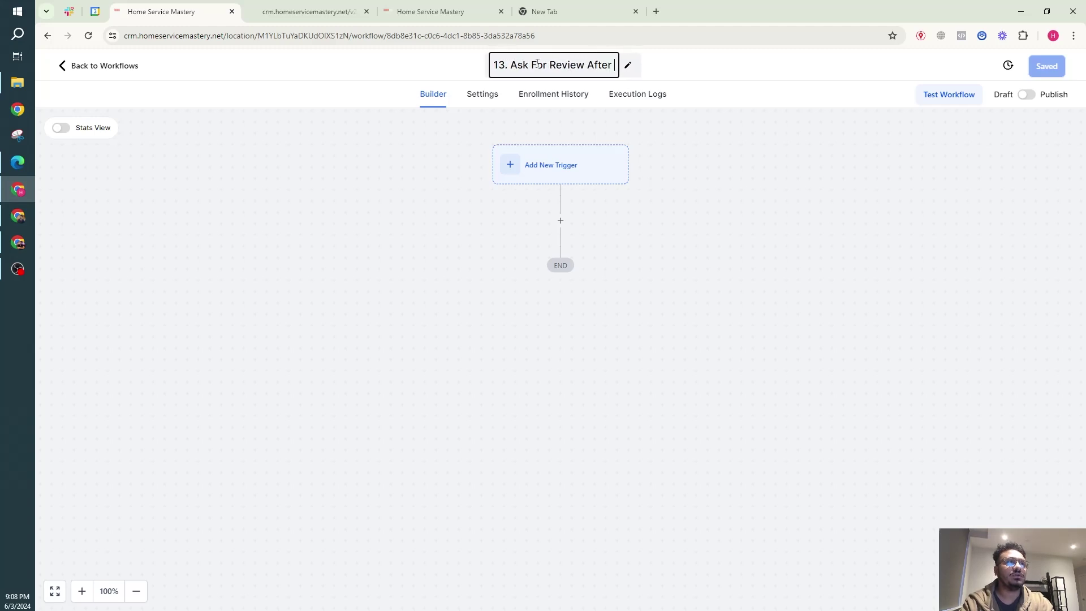
{"action": "type", "text": "14 Days"}
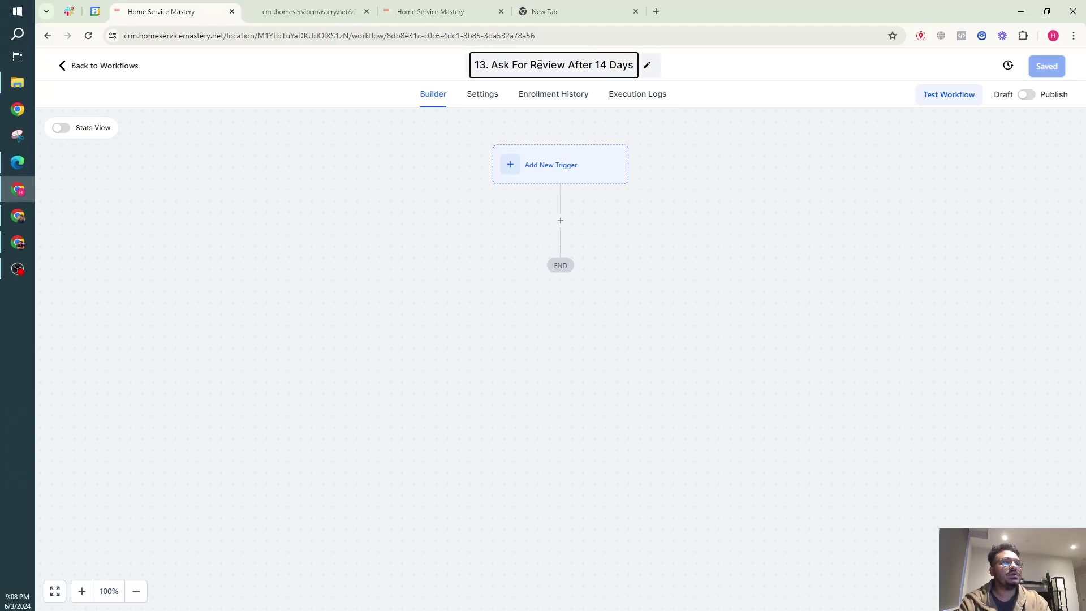
{"action": "left_click", "coordinate": [668, 205]}
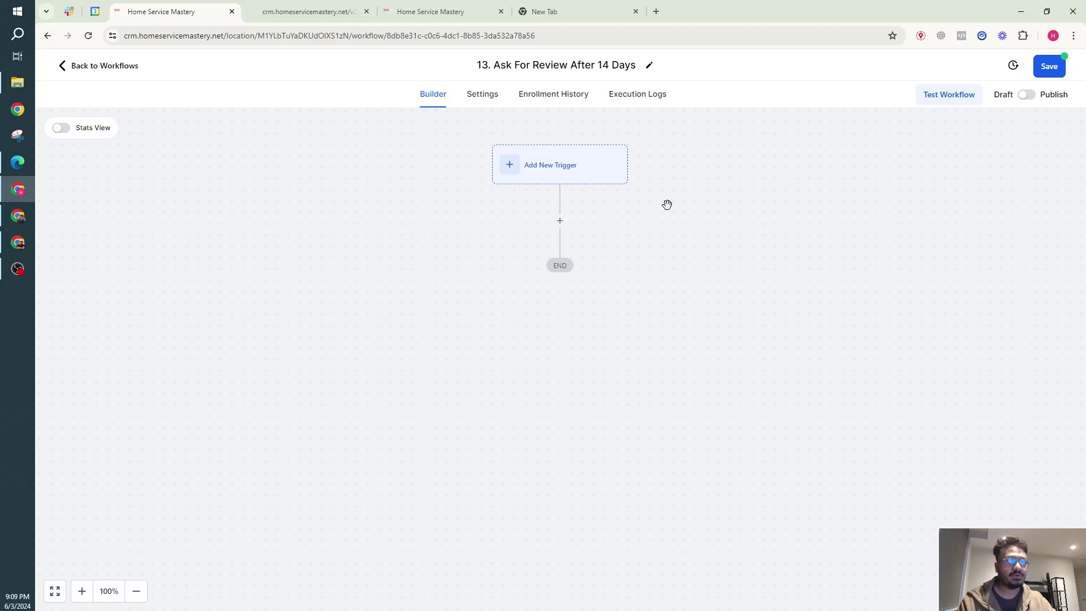
Use Stale Opportunities as the workflow trigger
{"action": "left_click", "coordinate": [570, 176]}
{"action": "left_click", "coordinate": [787, 192]}
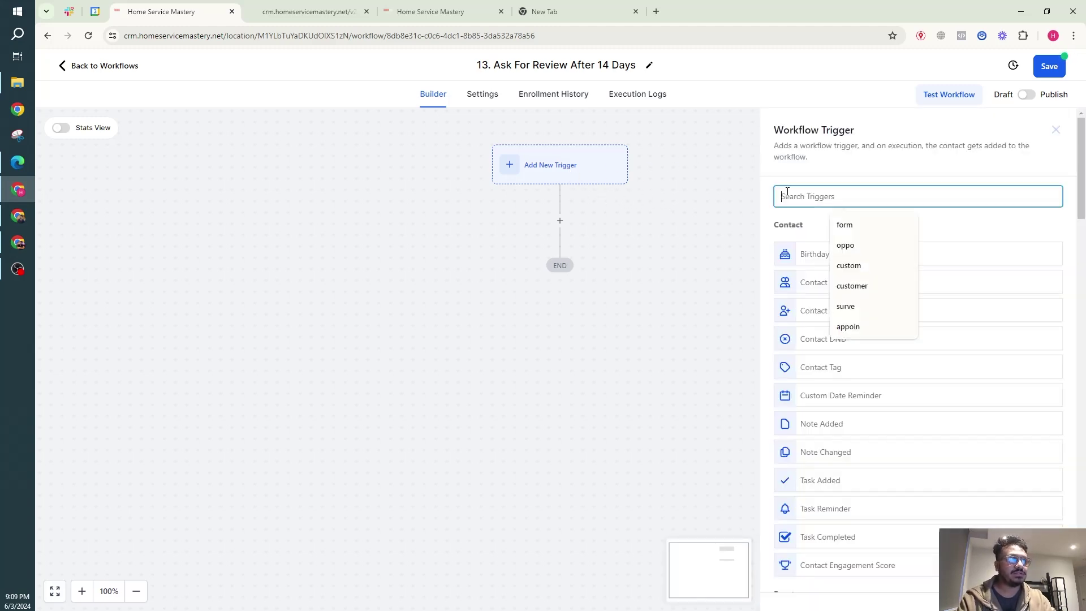
{"action": "type", "text": "sta"}
{"action": "left_click", "coordinate": [860, 242]}
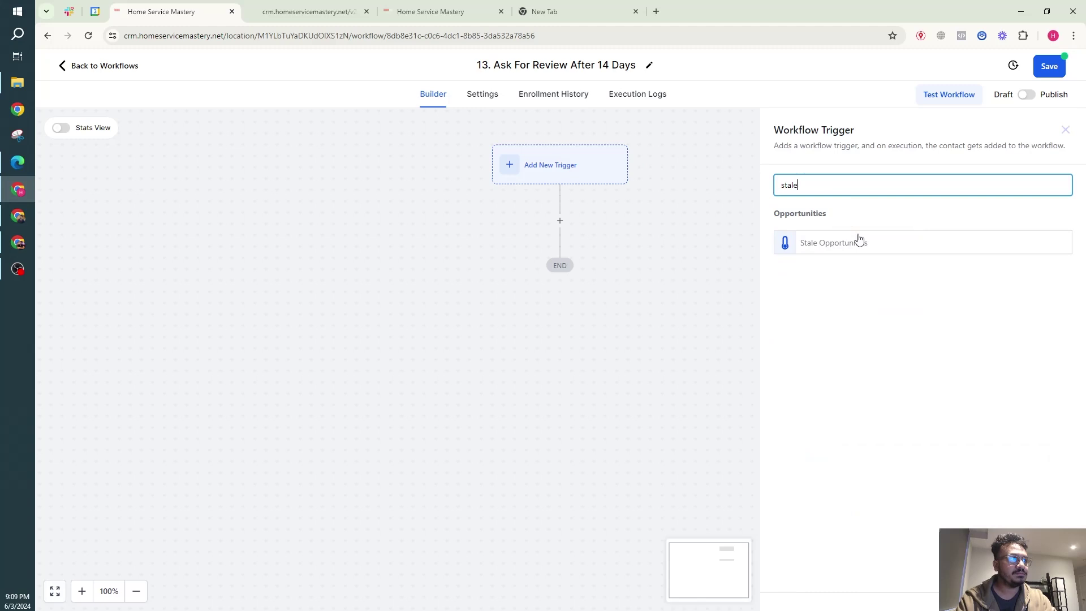
{"action": "left_click", "coordinate": [877, 244]}
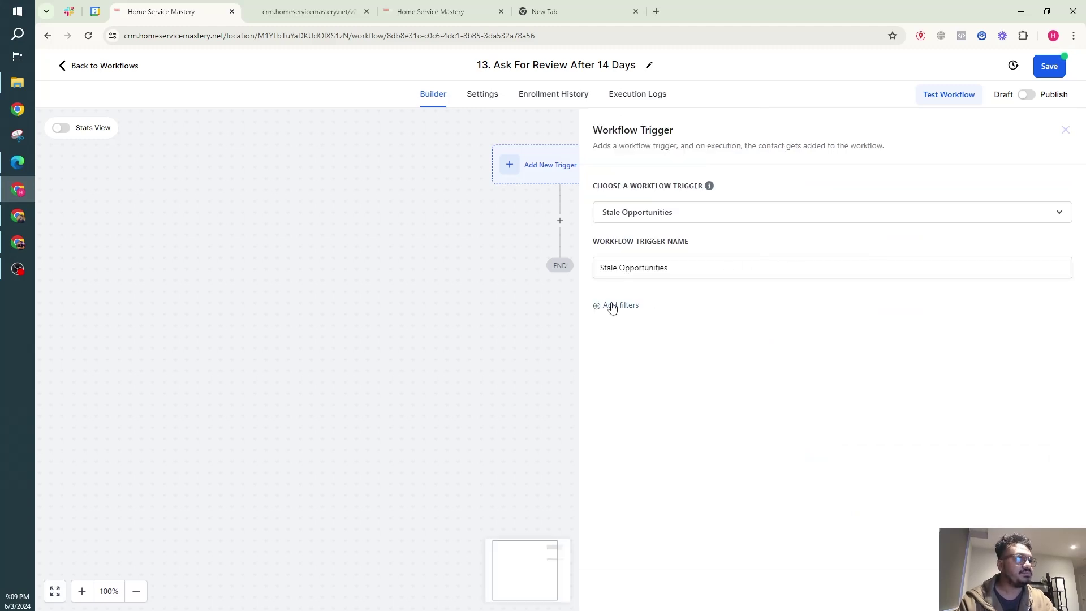
Filter the trigger to the CUSTOMERS pipeline and its New Customer stage
{"action": "left_click", "coordinate": [612, 307]}
{"action": "left_click", "coordinate": [632, 320]}
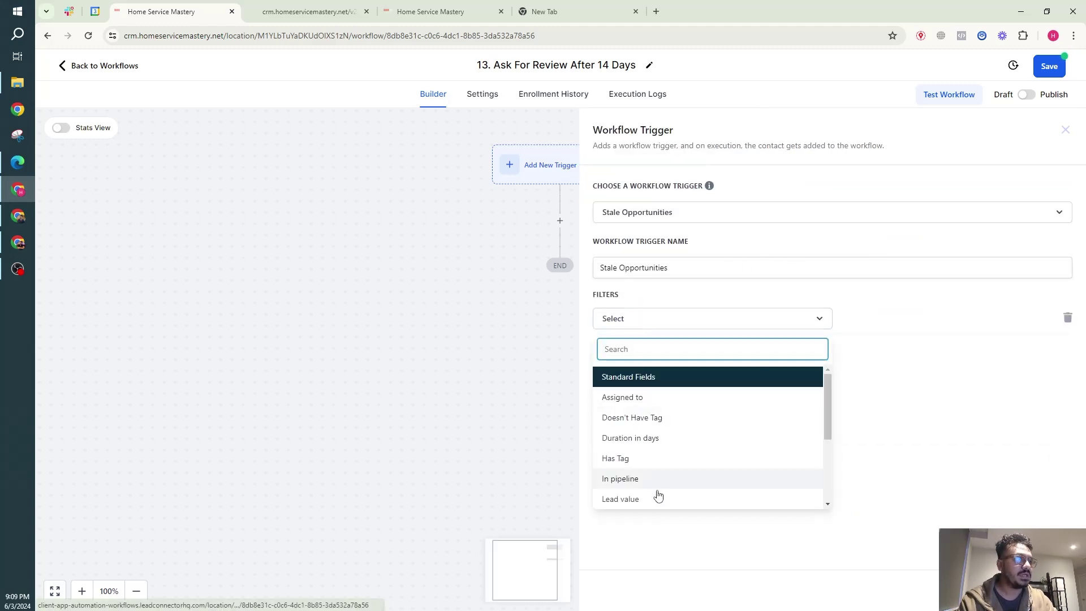
{"action": "left_click", "coordinate": [644, 482]}
{"action": "left_click", "coordinate": [886, 318]}
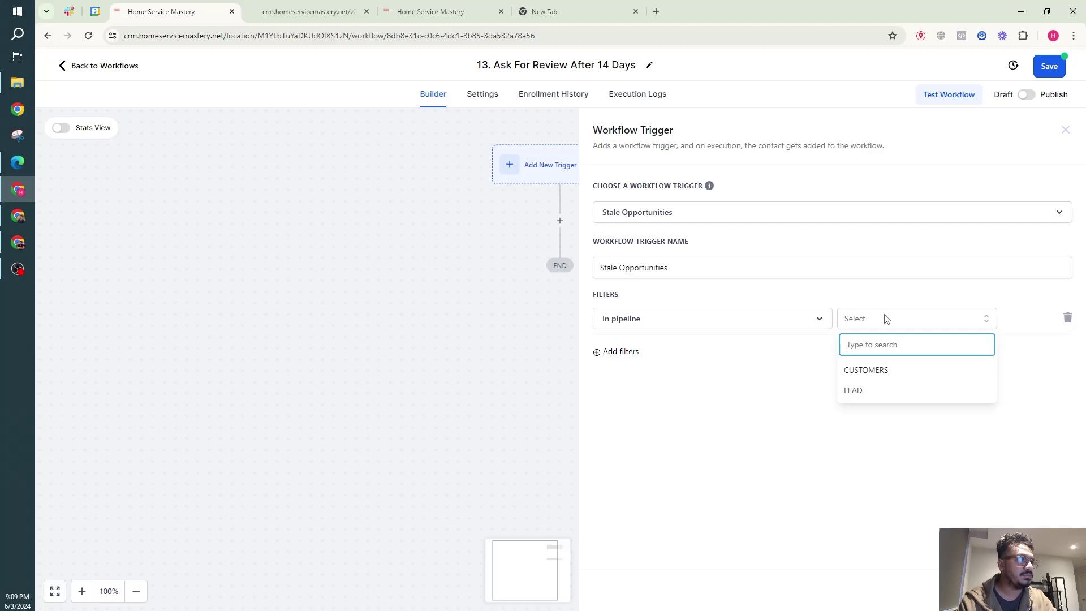
{"action": "left_click", "coordinate": [901, 369]}
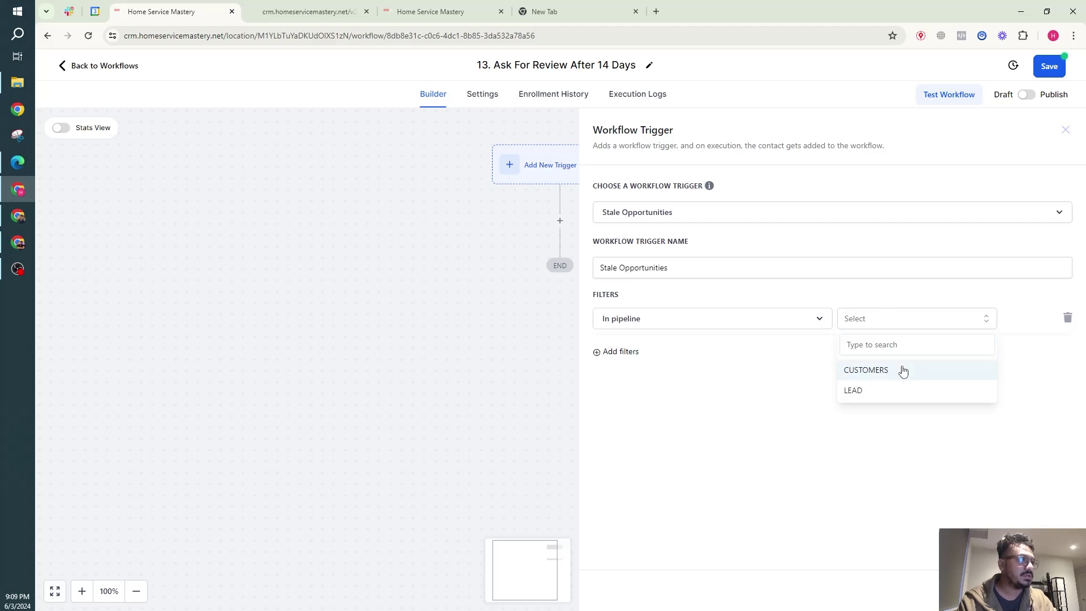
{"action": "left_click", "coordinate": [615, 355]}
{"action": "left_click", "coordinate": [618, 357]}
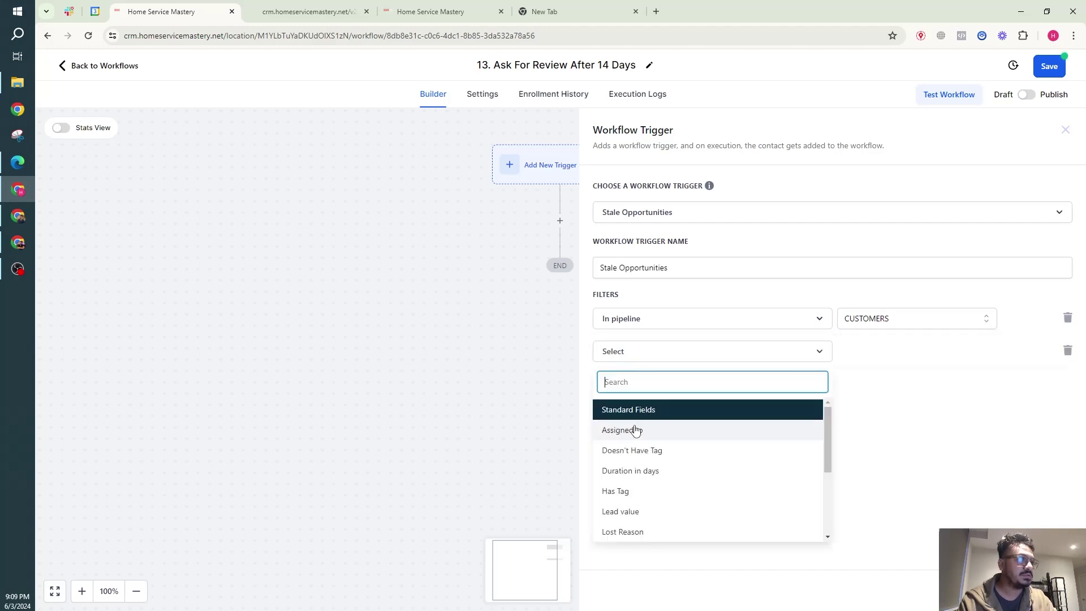
{"action": "scroll", "coordinate": [640, 521], "scroll_direction": "down", "scroll_amount": 2}
{"action": "left_click", "coordinate": [641, 501]}
{"action": "left_click", "coordinate": [892, 351]}
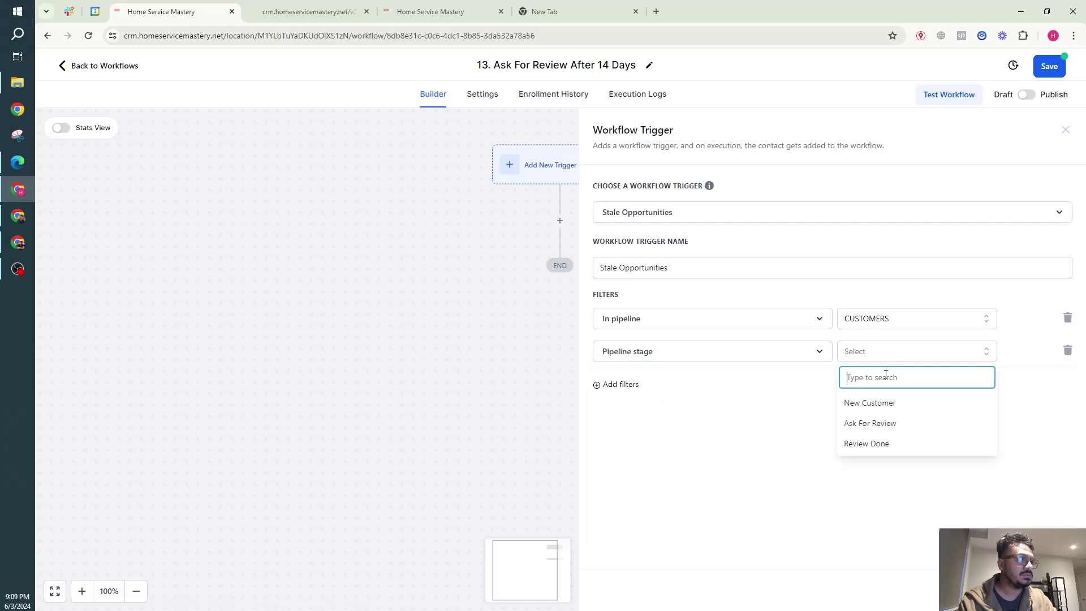
{"action": "left_click", "coordinate": [878, 402]}
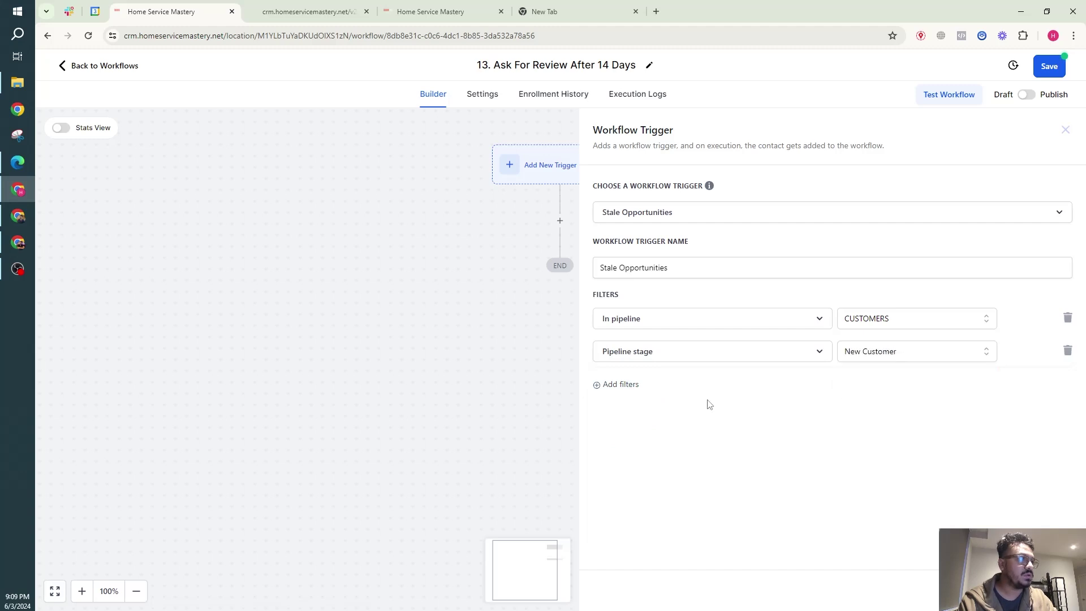
Add a Duration in days filter of 1 and save the trigger
{"action": "left_click", "coordinate": [622, 385]}
{"action": "left_click", "coordinate": [623, 384]}
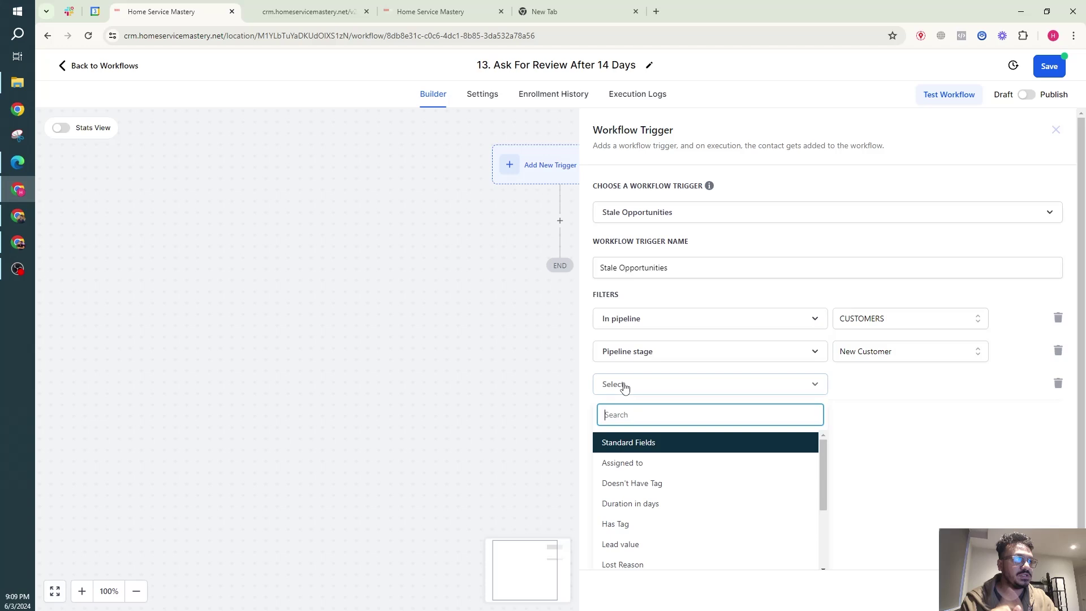
{"action": "scroll", "coordinate": [650, 537], "scroll_direction": "down", "scroll_amount": 1}
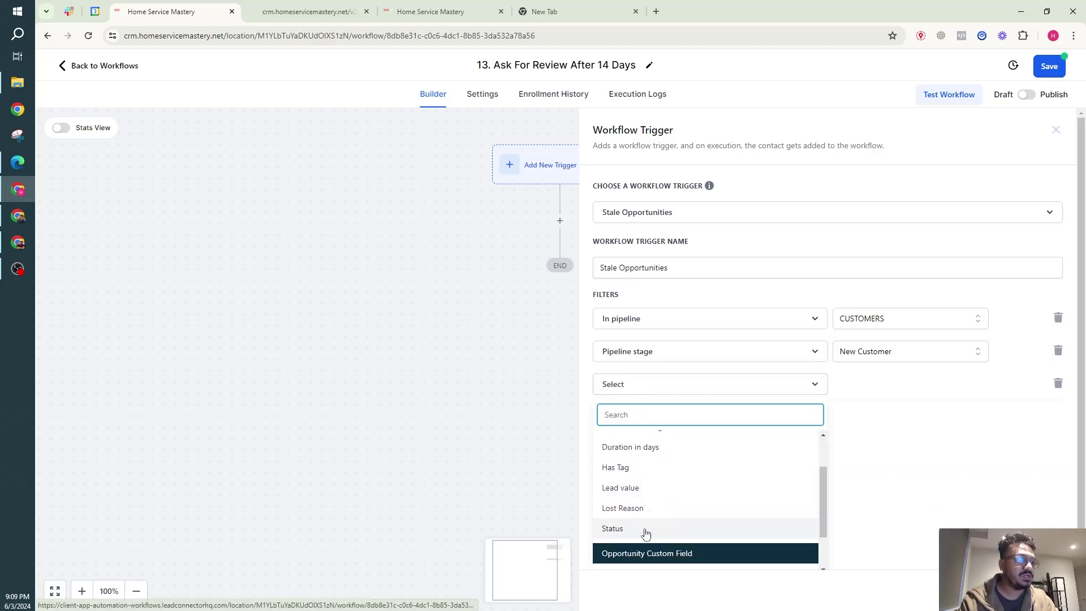
{"action": "left_click", "coordinate": [666, 447]}
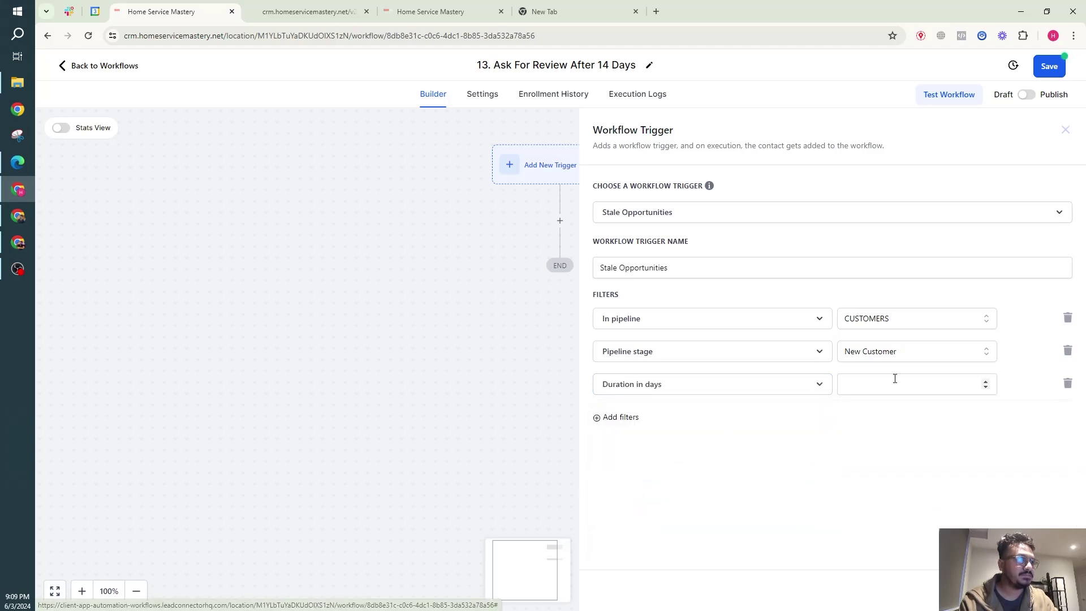
{"action": "left_click", "coordinate": [894, 378]}
{"action": "type", "text": "14"}
{"action": "left_click", "coordinate": [1040, 589]}
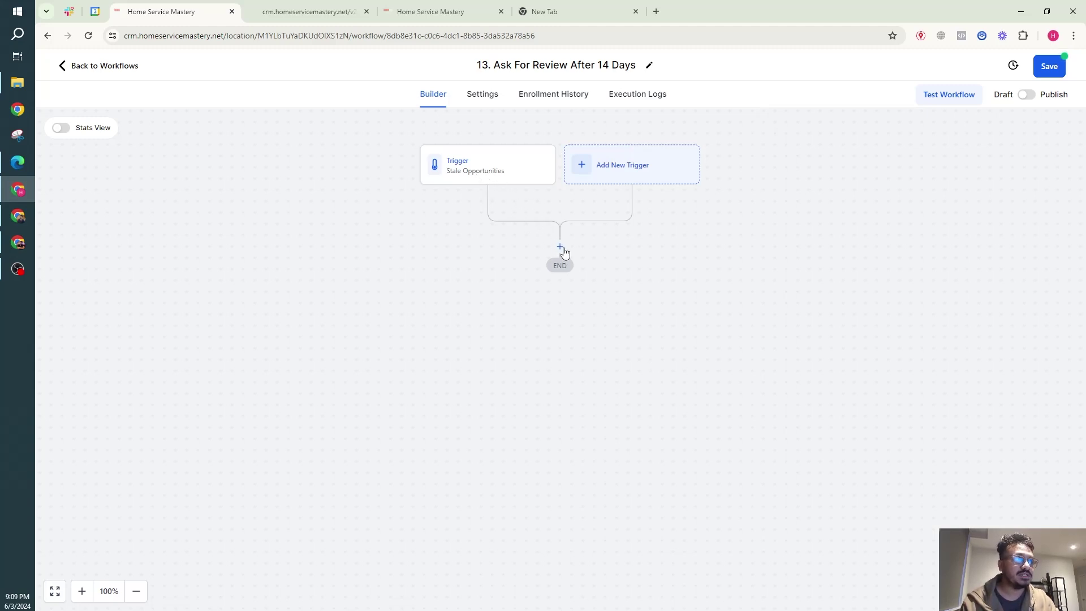
Add a Create Or Update Opportunity step targeting CUSTOMERS' Ask For Review stage
{"action": "left_click", "coordinate": [560, 247]}
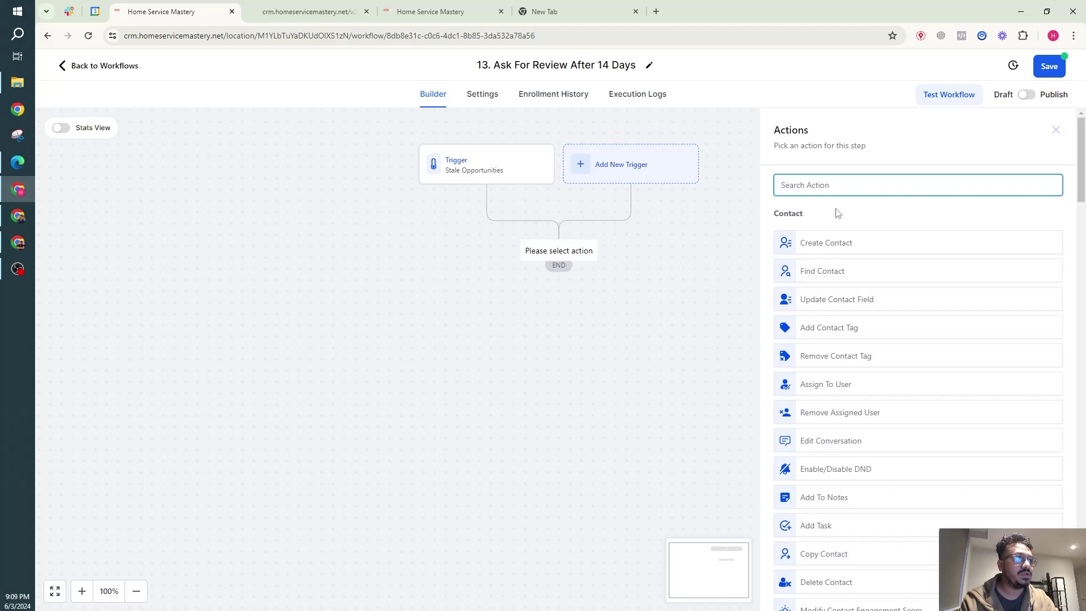
{"action": "type", "text": "crea"}
{"action": "left_click", "coordinate": [849, 259]}
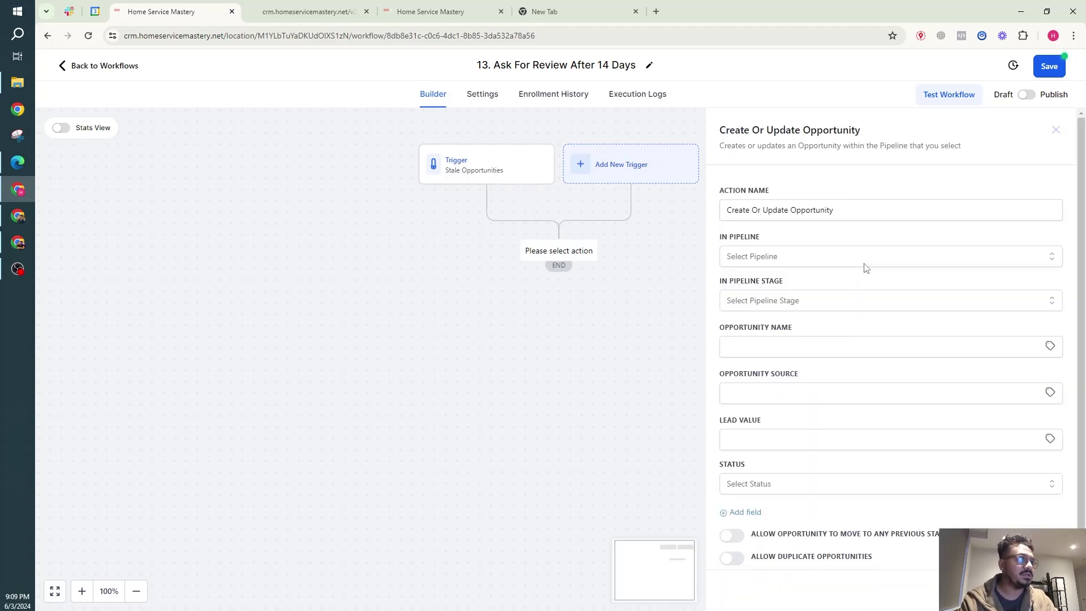
{"action": "left_click", "coordinate": [807, 256]}
{"action": "left_click", "coordinate": [765, 310]}
{"action": "left_click", "coordinate": [774, 302]}
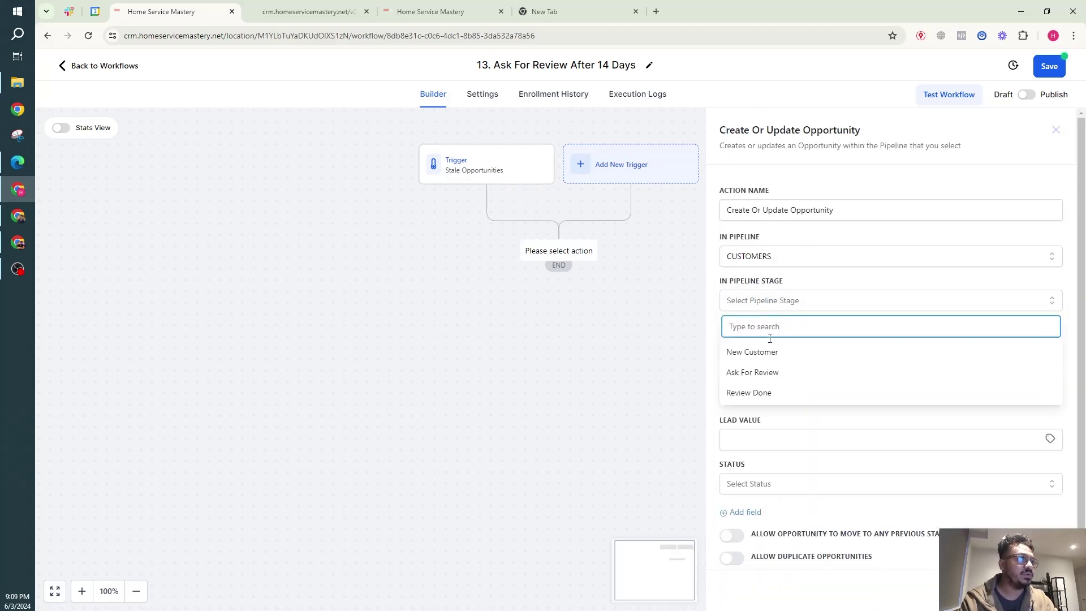
{"action": "left_click", "coordinate": [755, 372]}
Name the opportunity after the contact's full name, status won, lead value 2000, and save
{"action": "left_click", "coordinate": [1050, 347]}
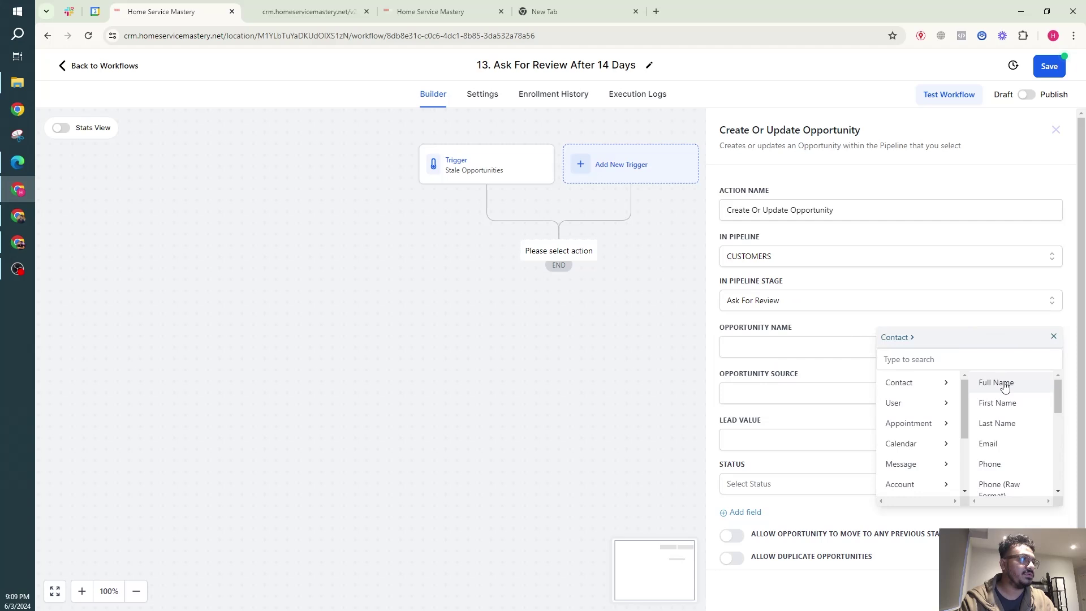
{"action": "left_click", "coordinate": [1013, 386]}
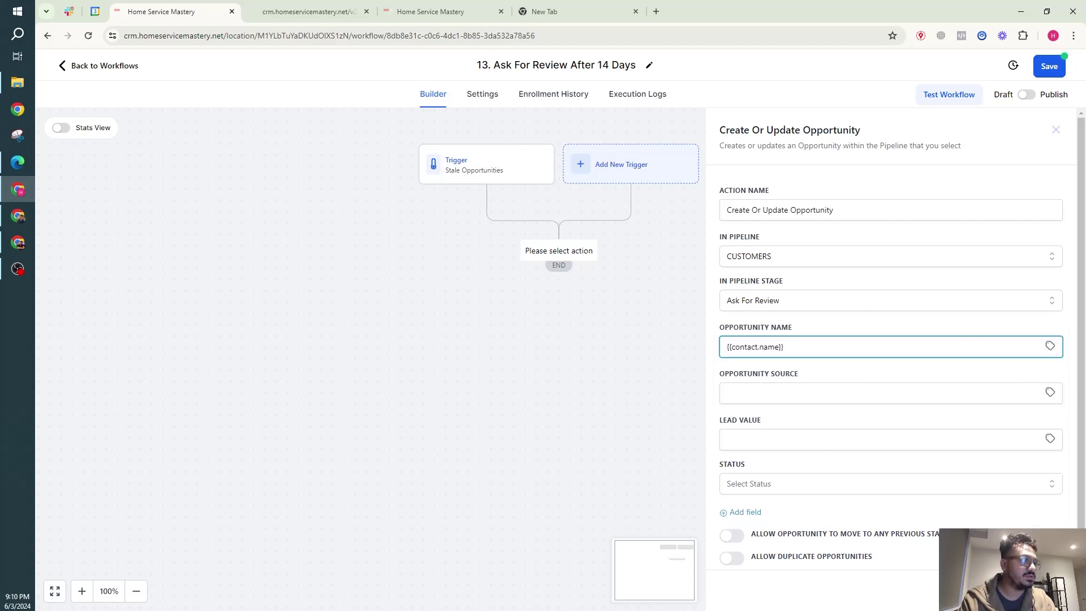
{"action": "left_click", "coordinate": [904, 489]}
{"action": "left_click", "coordinate": [783, 526]}
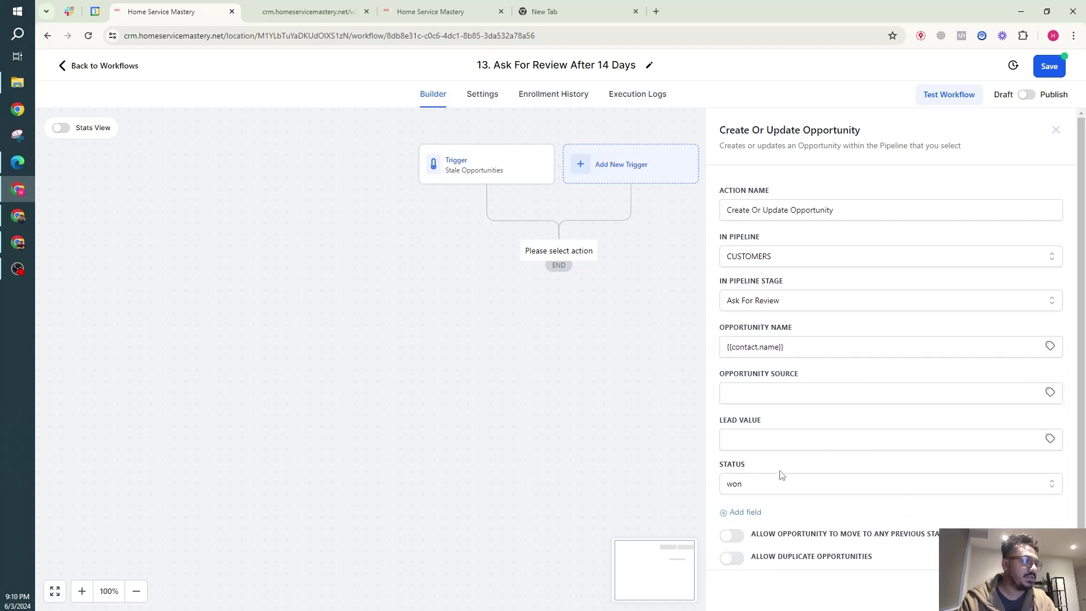
{"action": "left_click", "coordinate": [778, 440]}
{"action": "type", "text": "200"}
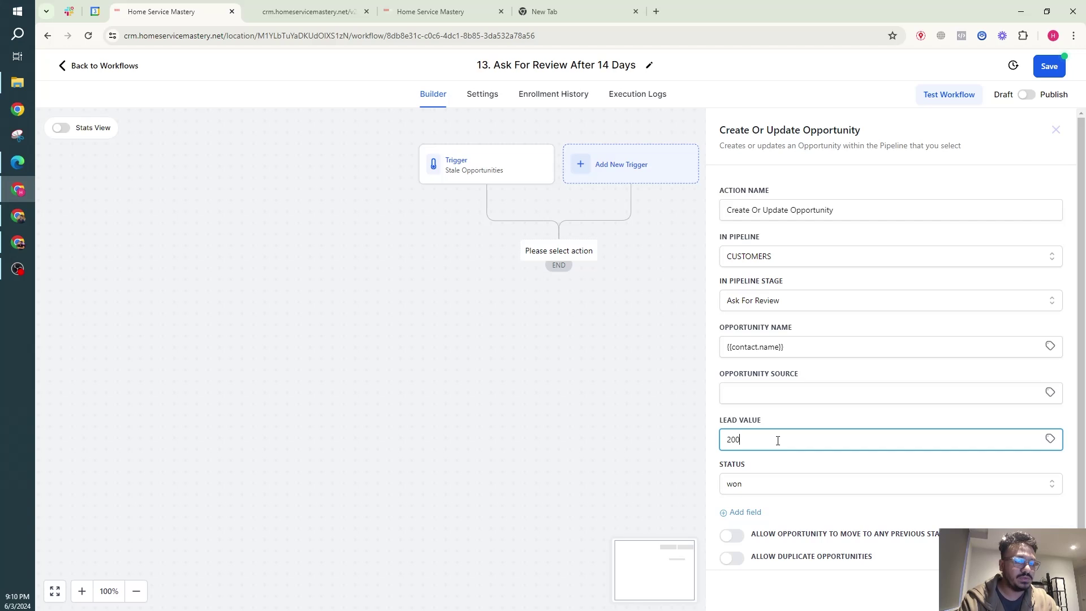
{"action": "type", "text": "0"}
{"action": "left_click", "coordinate": [1041, 591]}
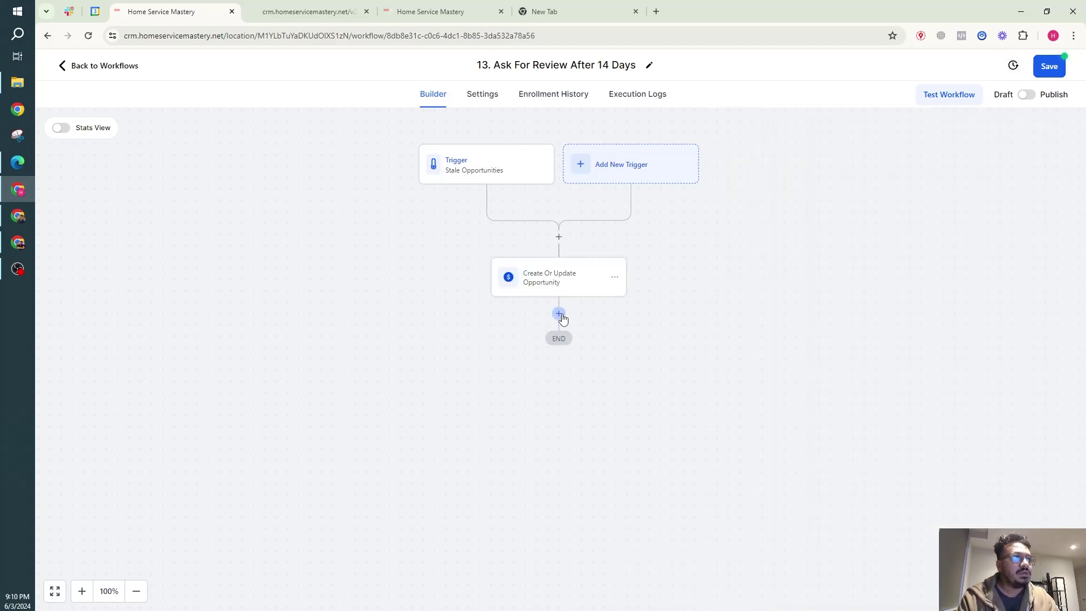
Add a Send Review Request action after the opportunity update, with Review Type set to E-mail
{"action": "left_click", "coordinate": [559, 313]}
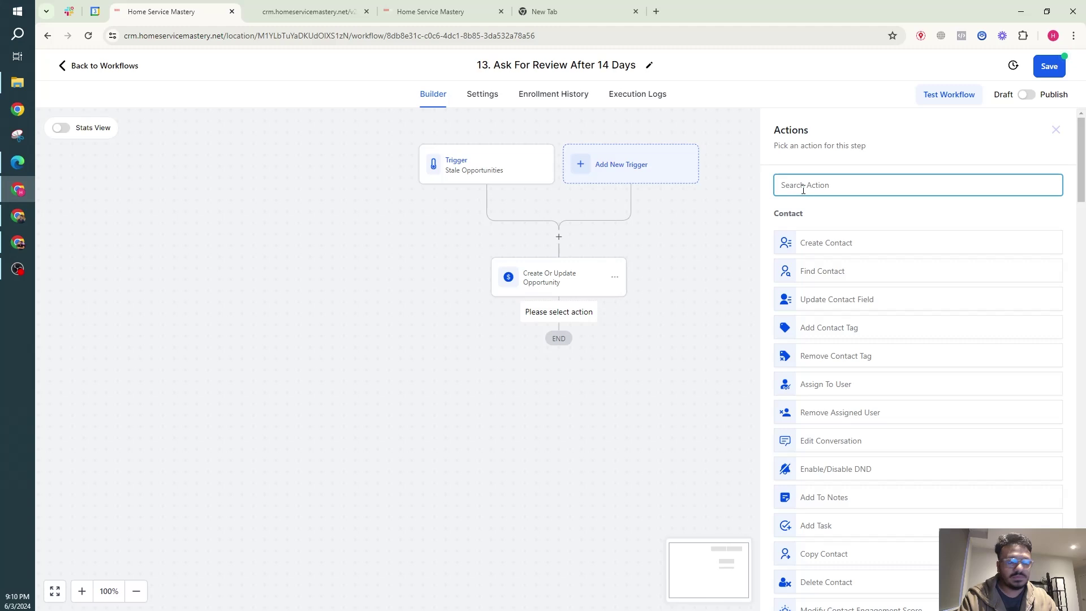
{"action": "type", "text": "revi"}
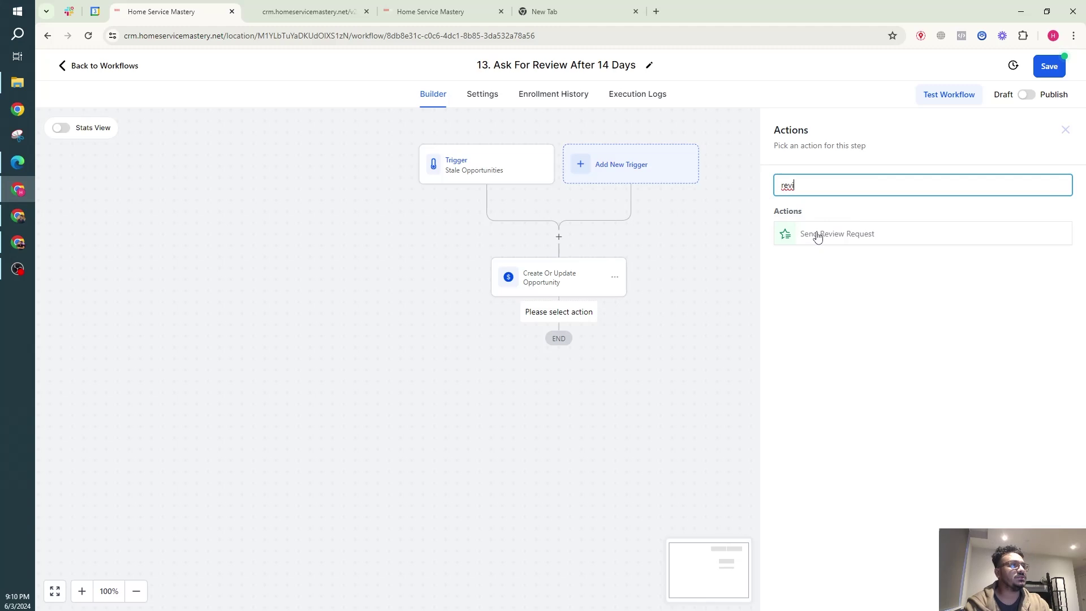
{"action": "left_click", "coordinate": [817, 236]}
{"action": "left_click", "coordinate": [838, 261]}
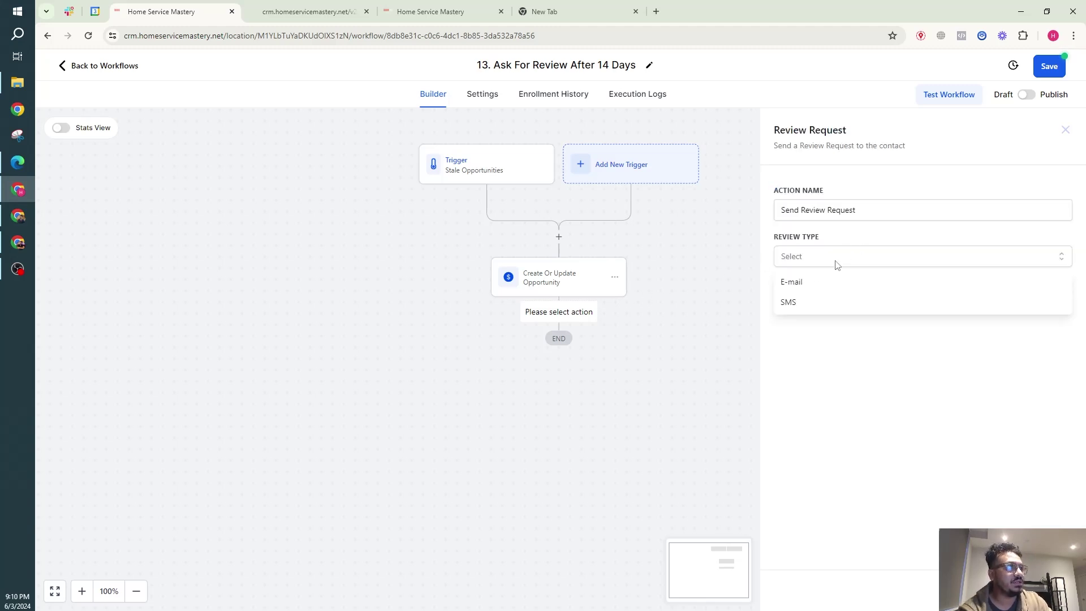
{"action": "left_click", "coordinate": [812, 289]}
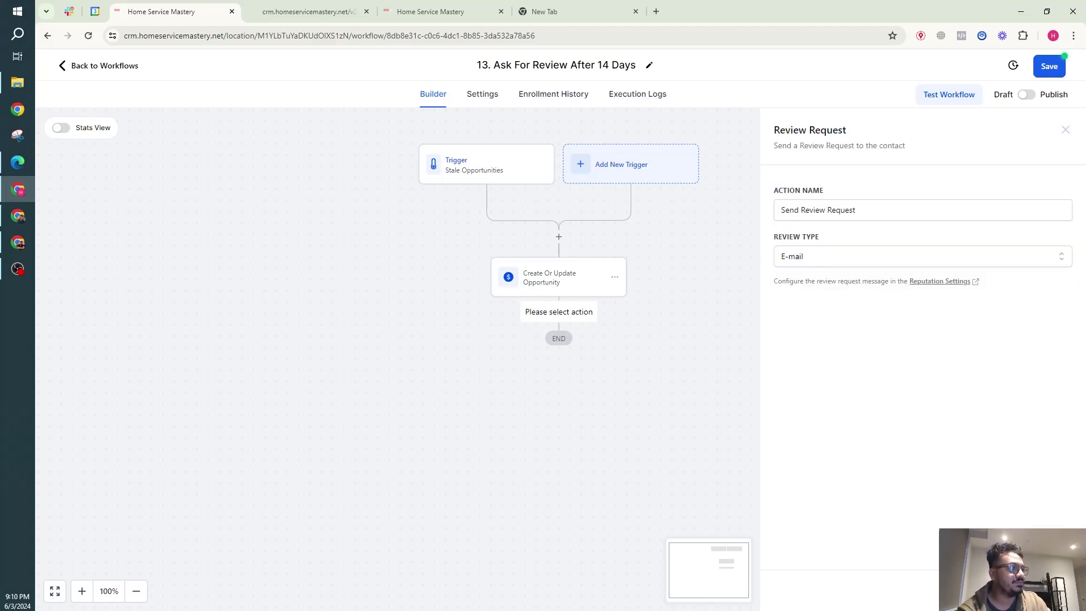
Add a 1-hour Wait step after the review request and name it 'Wait 1 hr'
{"action": "left_click", "coordinate": [559, 385]}
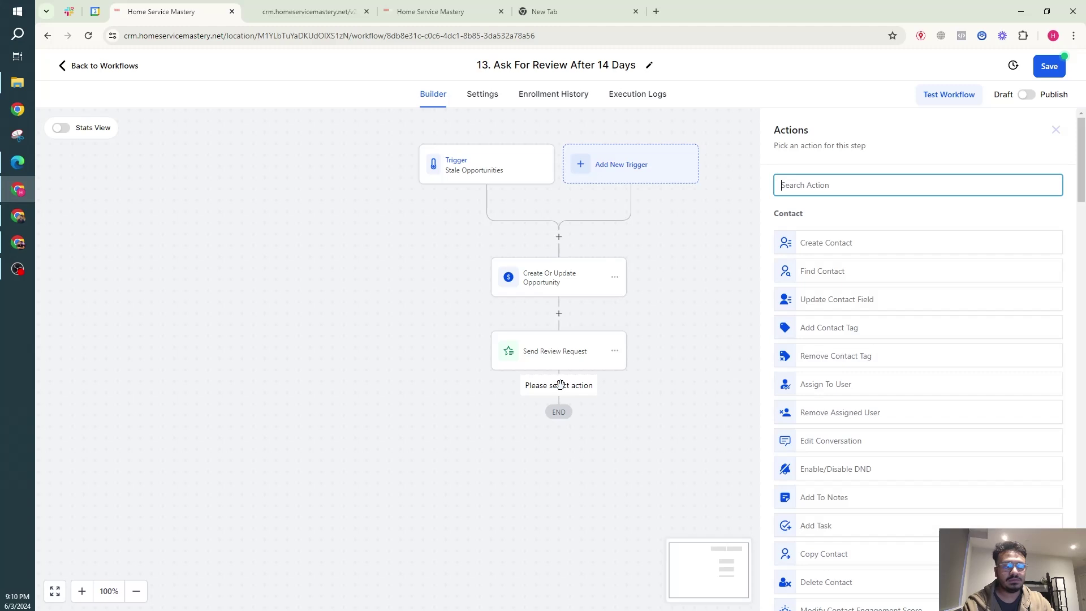
{"action": "type", "text": "wait"}
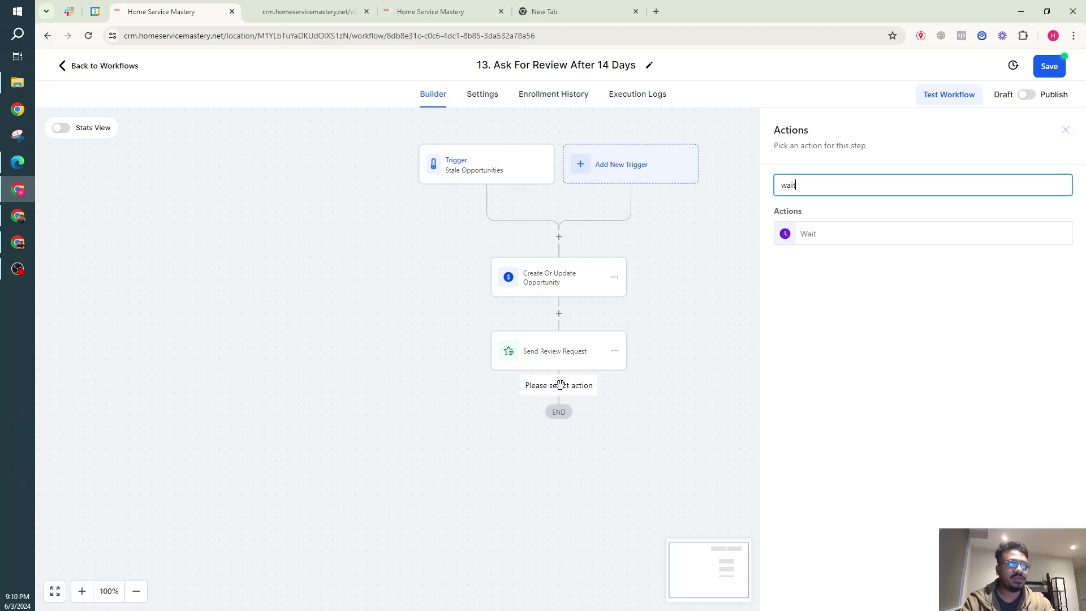
{"action": "left_click", "coordinate": [816, 243]}
{"action": "left_click", "coordinate": [621, 309]}
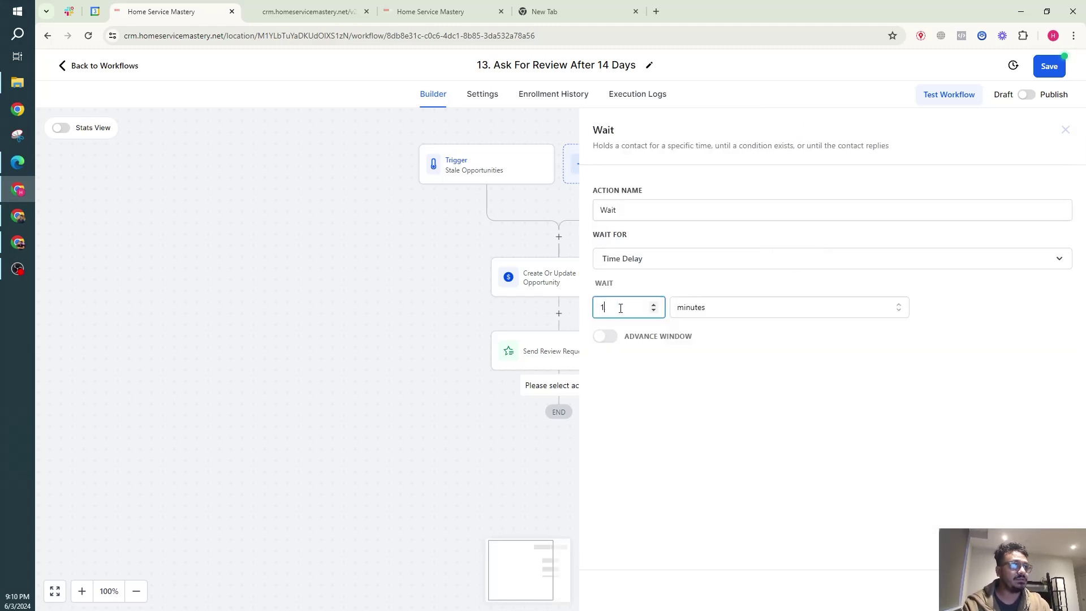
{"action": "left_click", "coordinate": [727, 317]}
{"action": "left_click", "coordinate": [720, 350]}
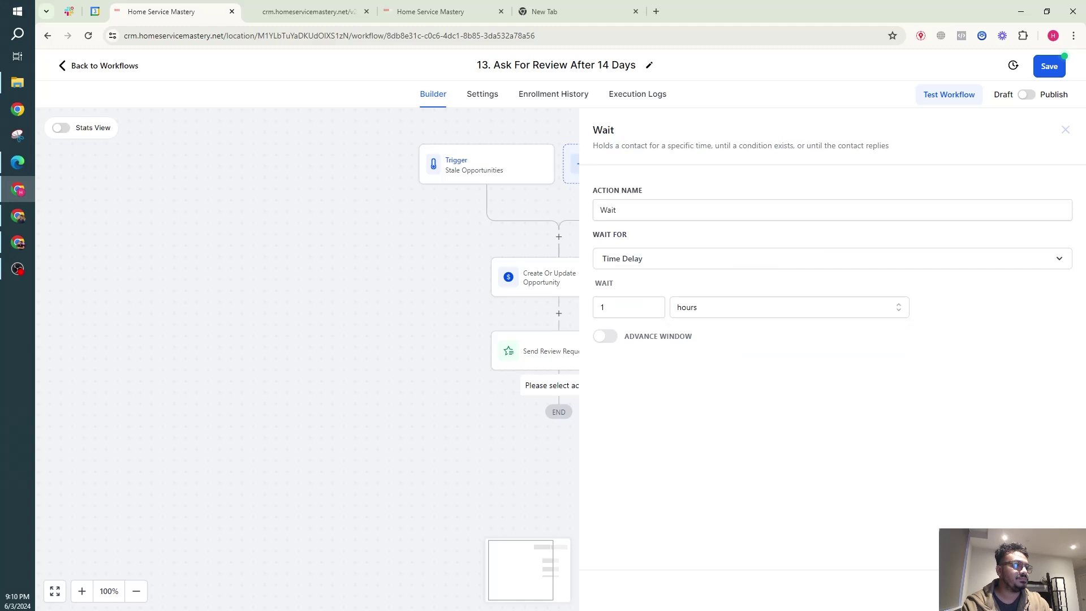
{"action": "left_click", "coordinate": [571, 441]}
{"action": "left_click", "coordinate": [712, 205]}
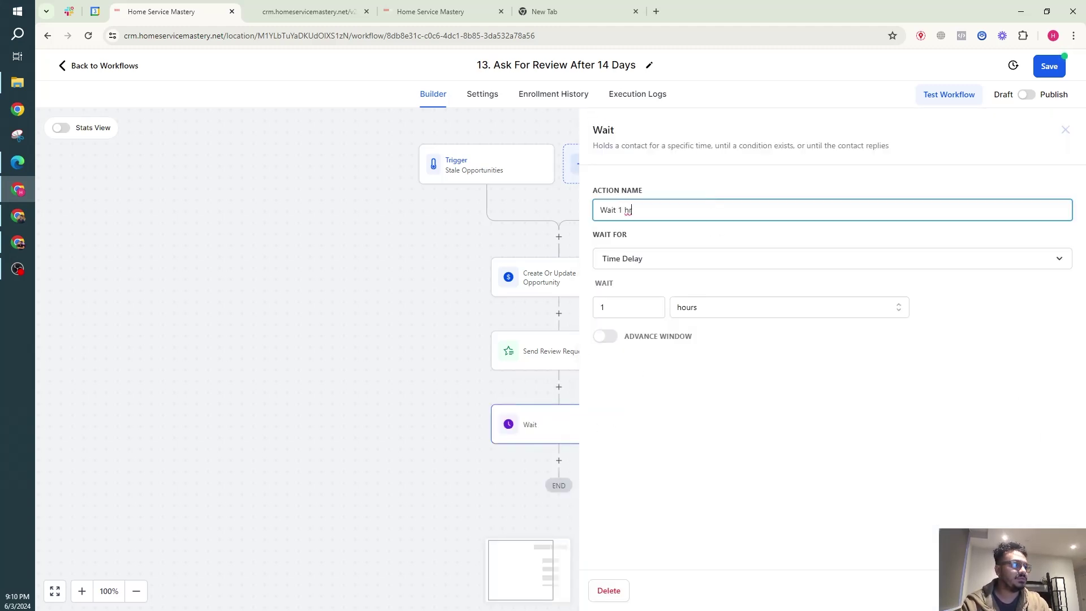
{"action": "type", "text": "1 hr"}
{"action": "left_click", "coordinate": [1035, 591]}
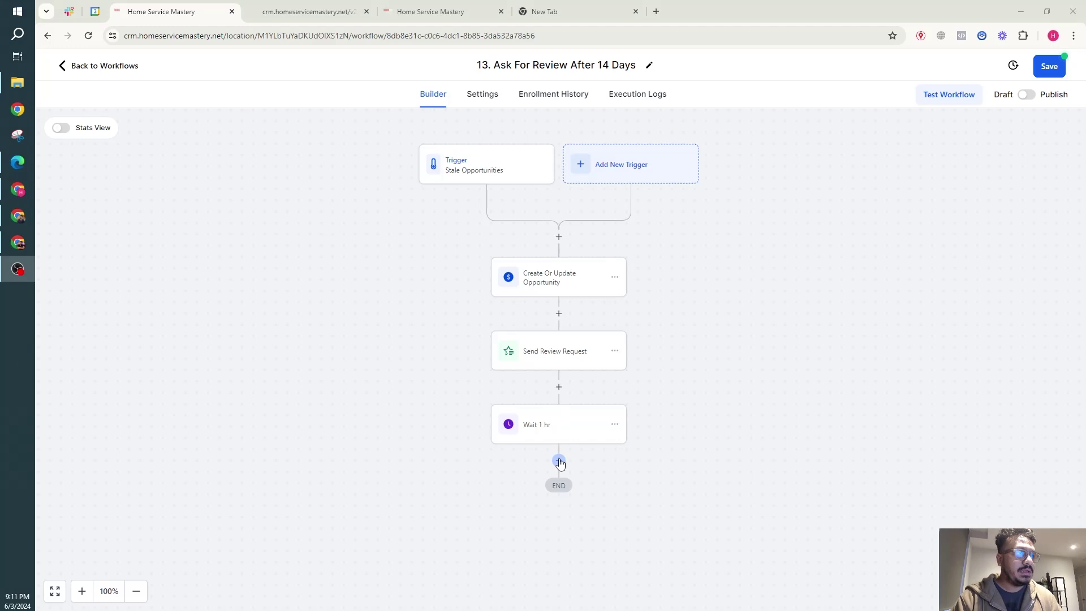
Add a Send Review Request action by SMS after the Wait 1 hr step
{"action": "left_click", "coordinate": [559, 461]}
{"action": "type", "text": "wai"}
{"action": "key", "text": "BackSpace"}
{"action": "key", "text": "BackSpace"}
{"action": "key", "text": "BackSpace"}
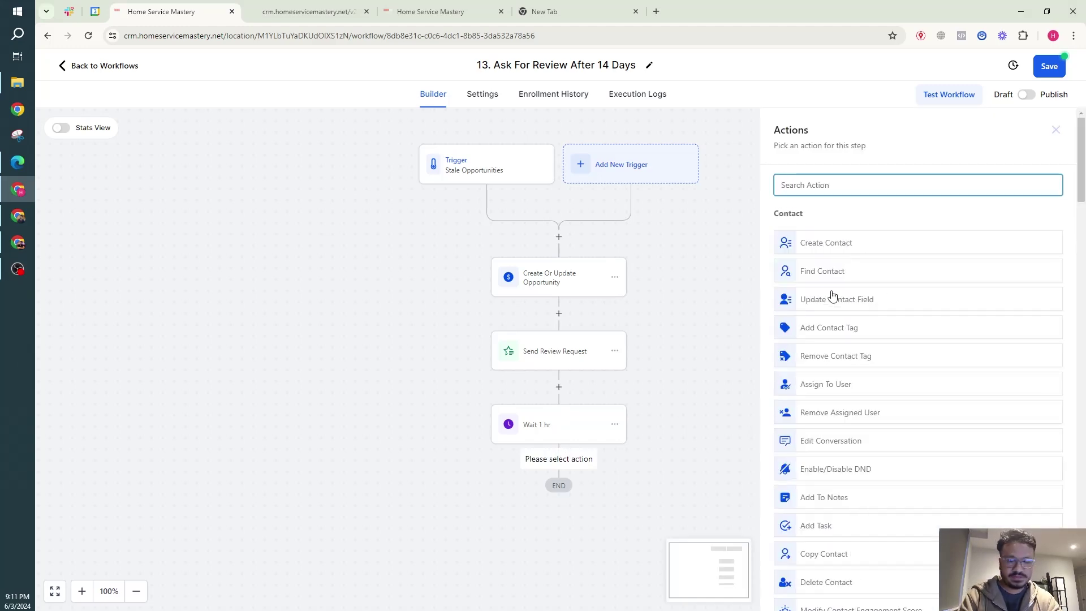
{"action": "type", "text": "send"}
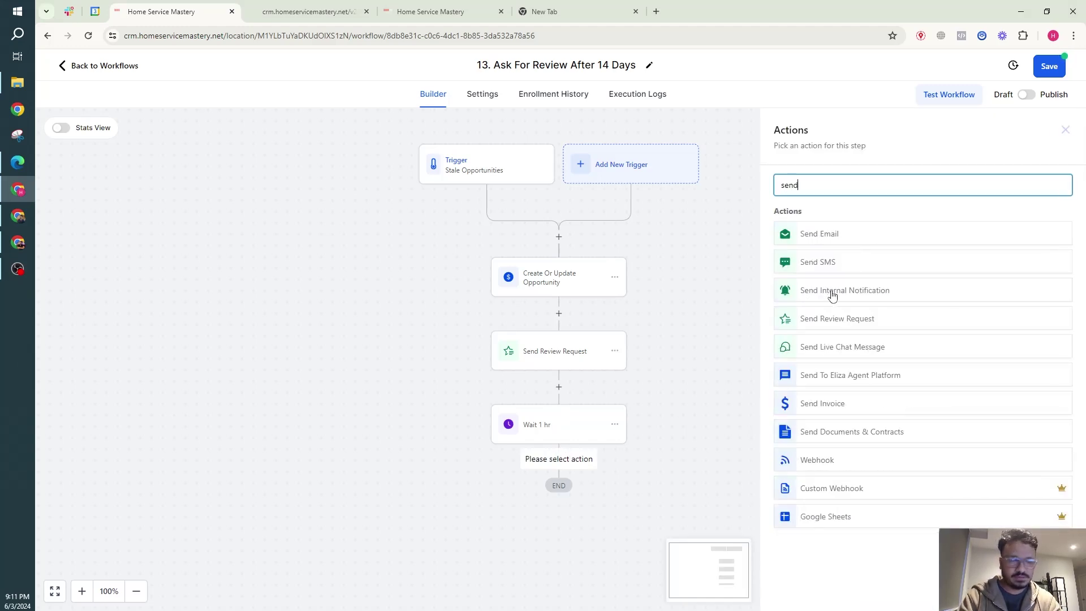
{"action": "left_click", "coordinate": [826, 326]}
{"action": "left_click", "coordinate": [812, 256]}
{"action": "left_click", "coordinate": [816, 313]}
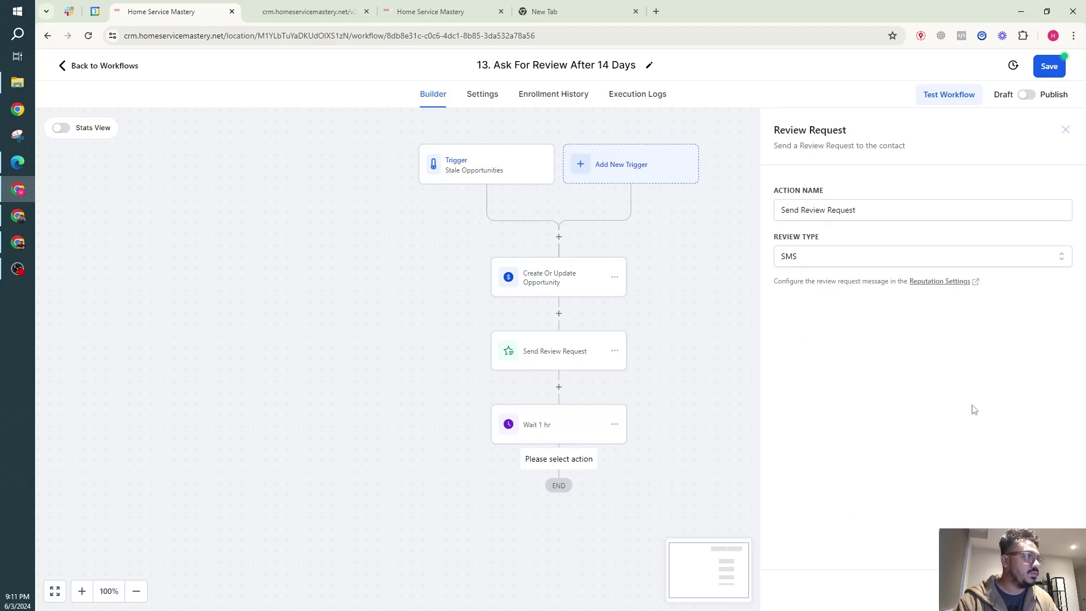
{"action": "left_click", "coordinate": [1046, 588]}
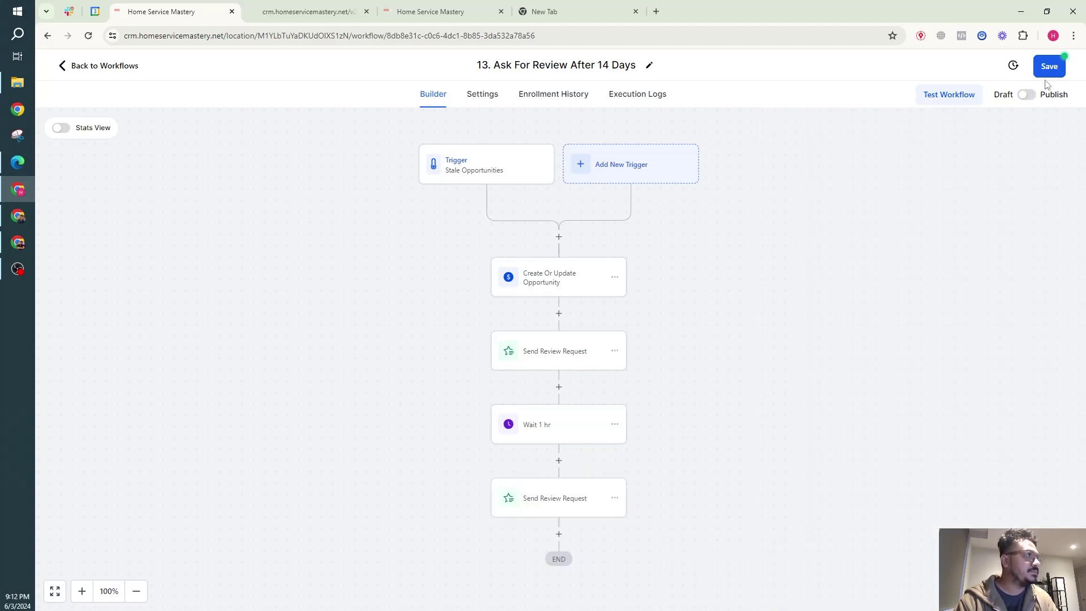
Publish and save the workflow, then open Reputation Settings from the e-mail review request step
{"action": "left_click", "coordinate": [1026, 94]}
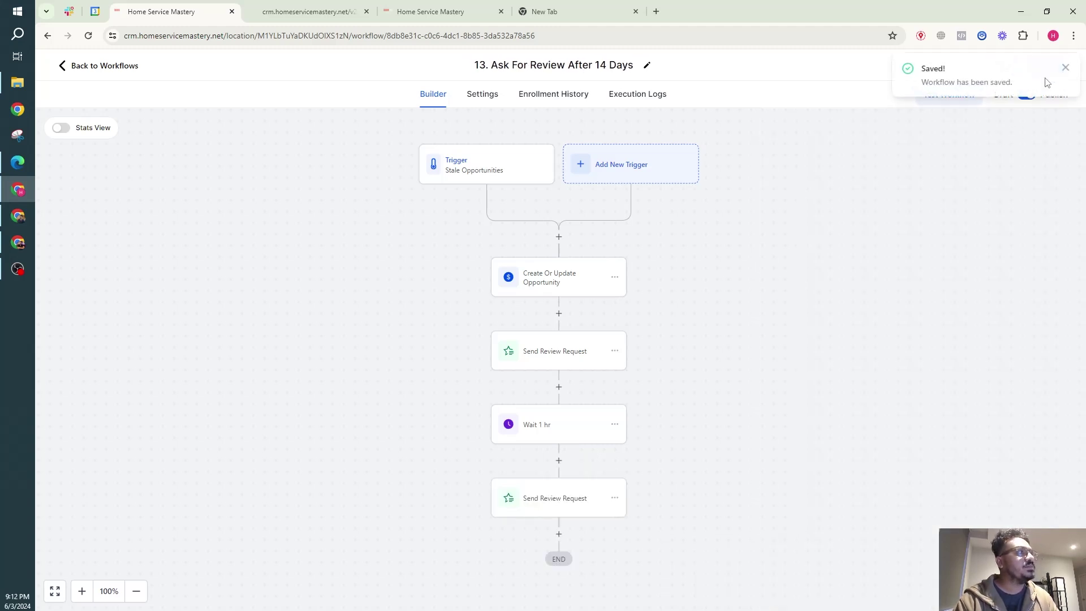
{"action": "left_click", "coordinate": [1064, 67]}
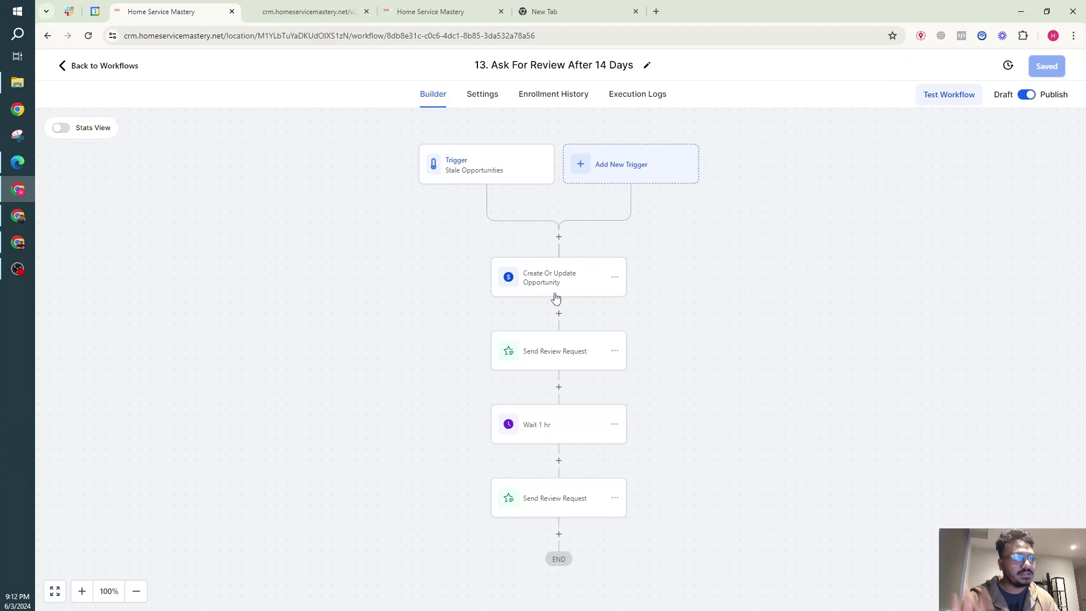
{"action": "left_click", "coordinate": [586, 351]}
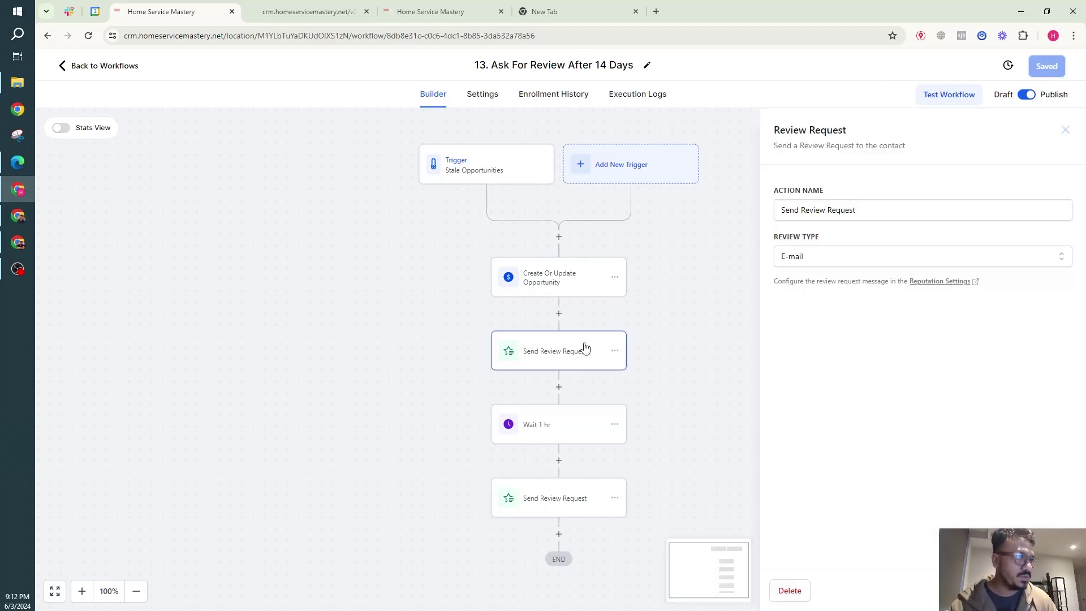
{"action": "left_click", "coordinate": [937, 282]}
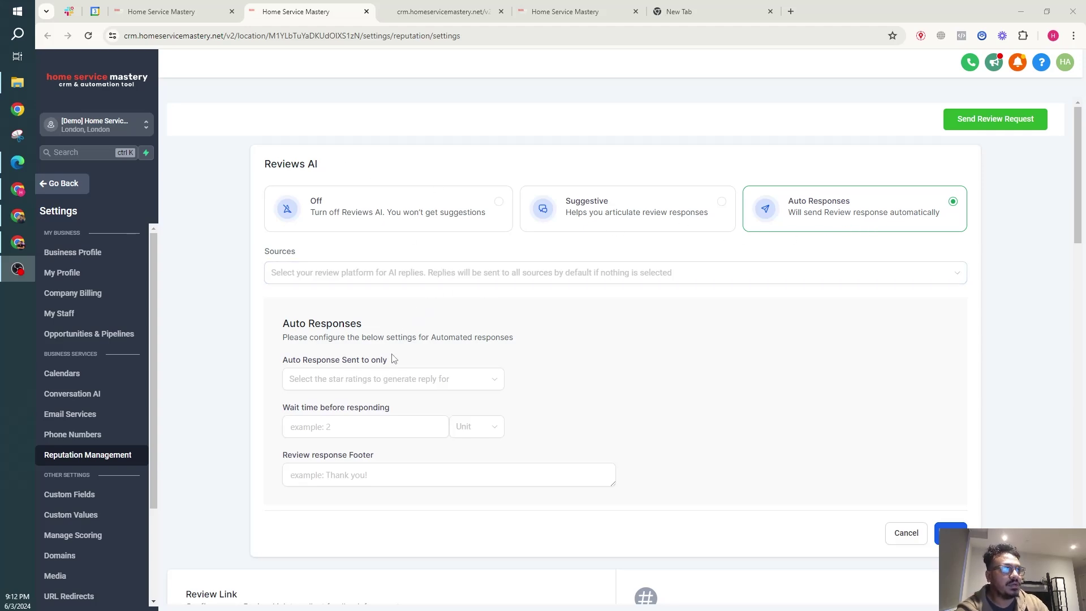
Scroll through the Reputation Management settings to review the Reviews AI and Review Link sections
{"action": "scroll", "coordinate": [514, 280], "scroll_direction": "down", "scroll_amount": 8}
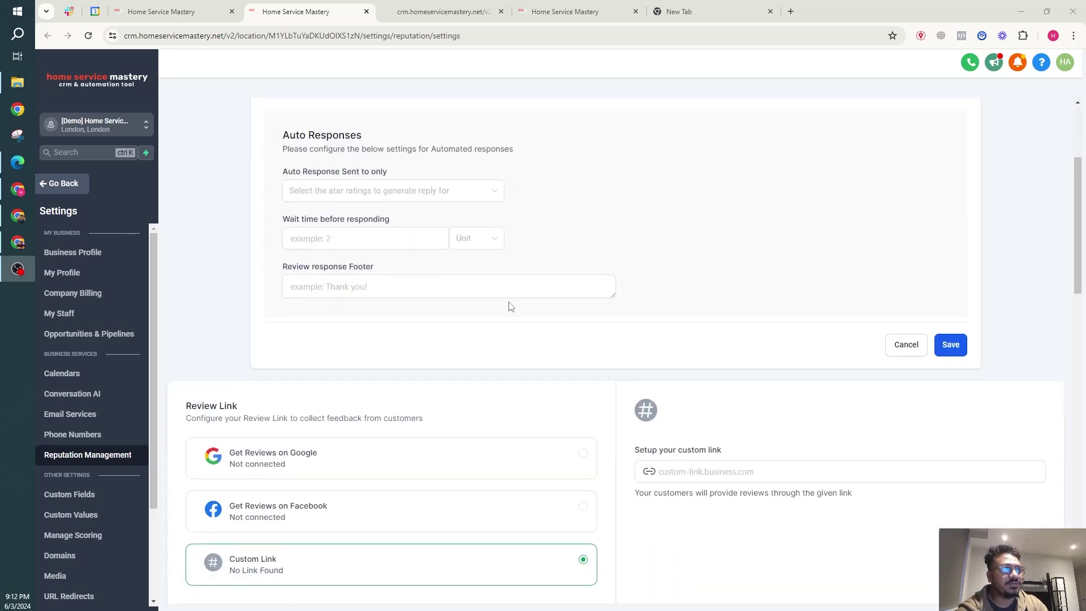
{"action": "scroll", "coordinate": [505, 307], "scroll_direction": "up", "scroll_amount": 8}
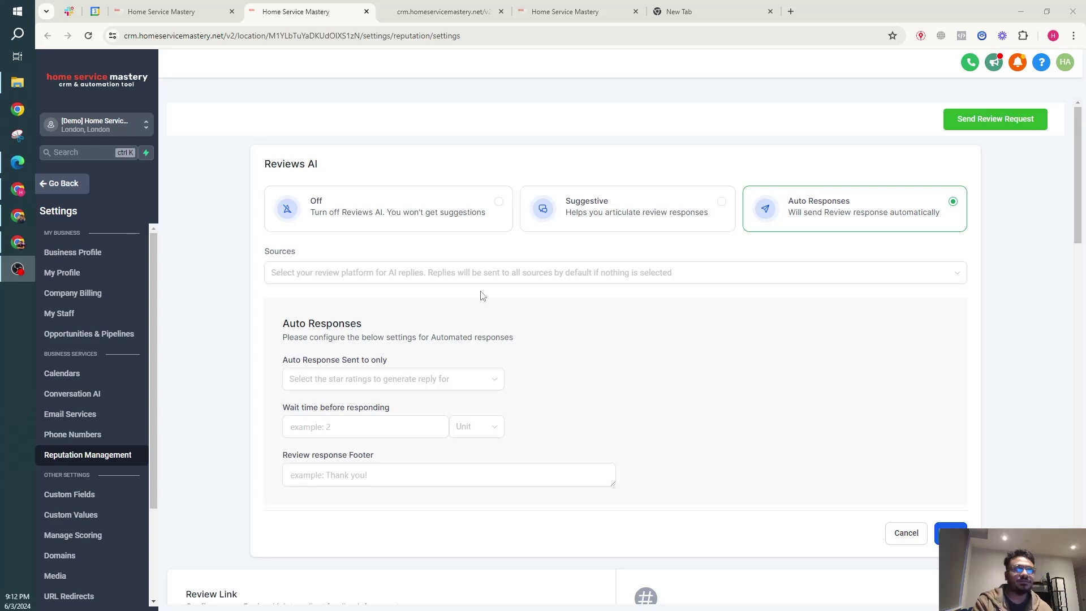
{"action": "scroll", "coordinate": [480, 300], "scroll_direction": "down", "scroll_amount": 10}
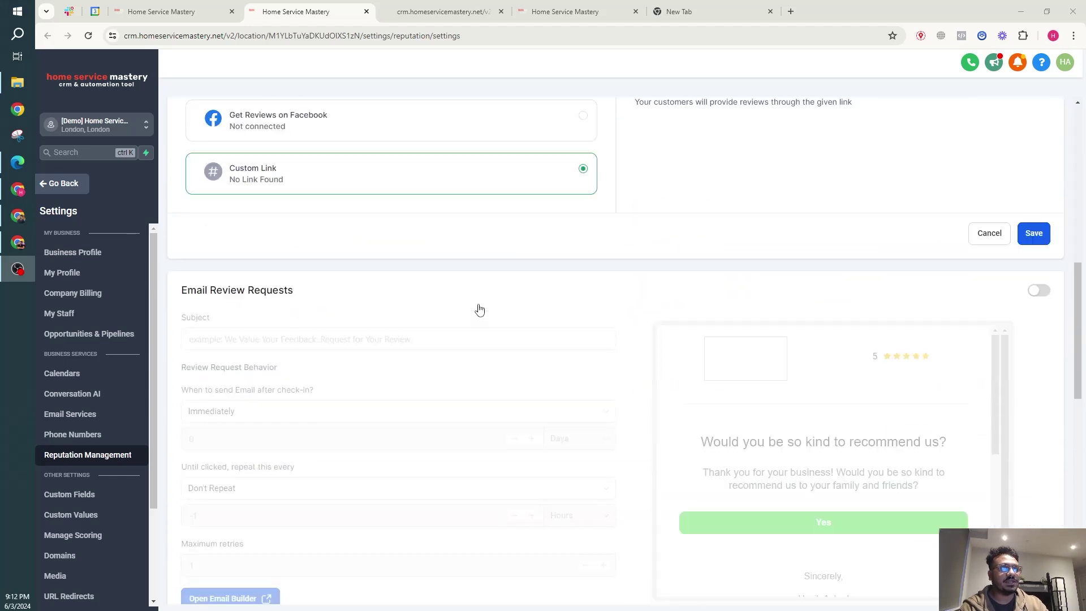
{"action": "scroll", "coordinate": [479, 310], "scroll_direction": "down", "scroll_amount": 4}
{"action": "scroll", "coordinate": [458, 262], "scroll_direction": "up", "scroll_amount": 2}
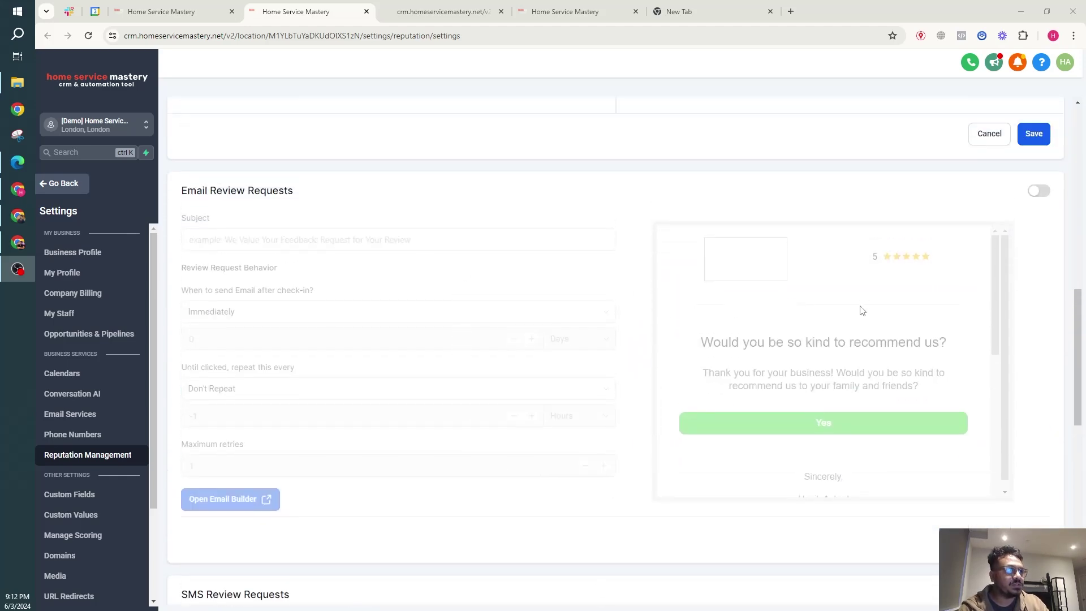
{"action": "scroll", "coordinate": [534, 325], "scroll_direction": "down", "scroll_amount": 2}
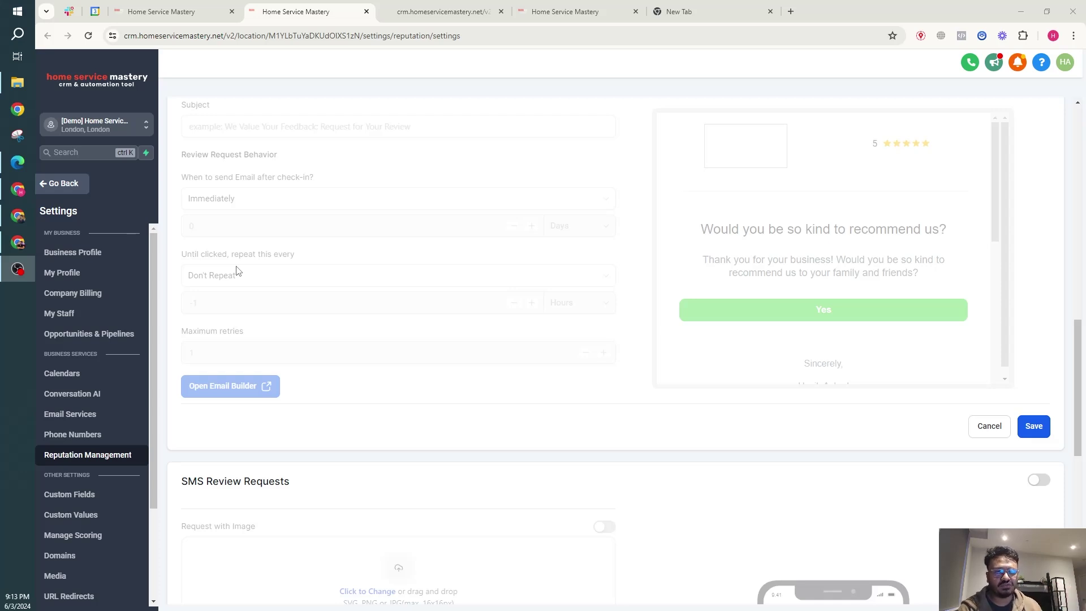
{"action": "scroll", "coordinate": [238, 271], "scroll_direction": "down", "scroll_amount": 3}
{"action": "scroll", "coordinate": [272, 260], "scroll_direction": "up", "scroll_amount": 1}
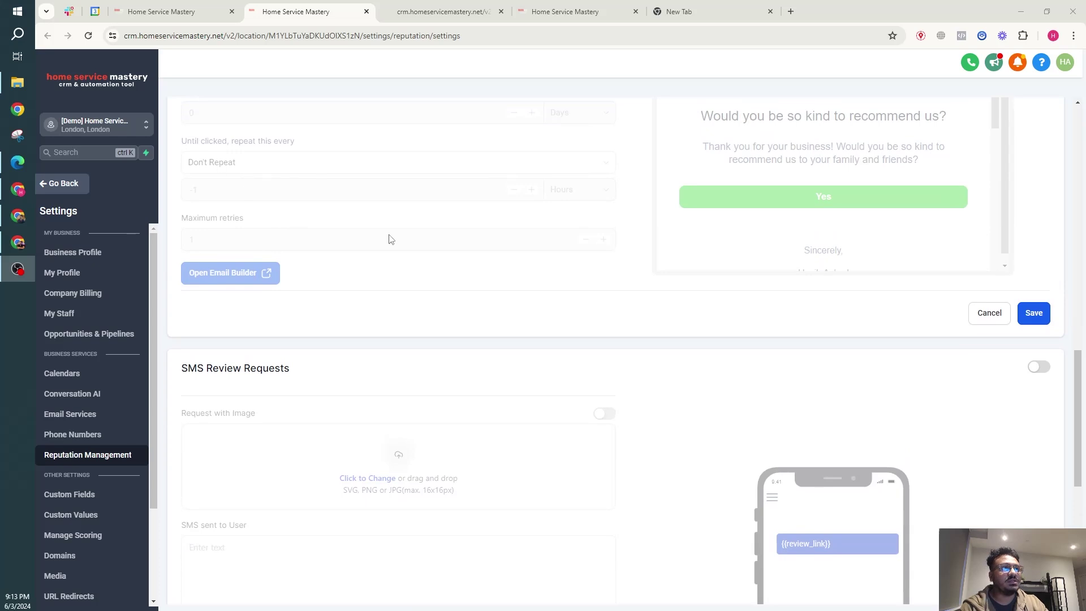
{"action": "scroll", "coordinate": [406, 247], "scroll_direction": "down", "scroll_amount": 2}
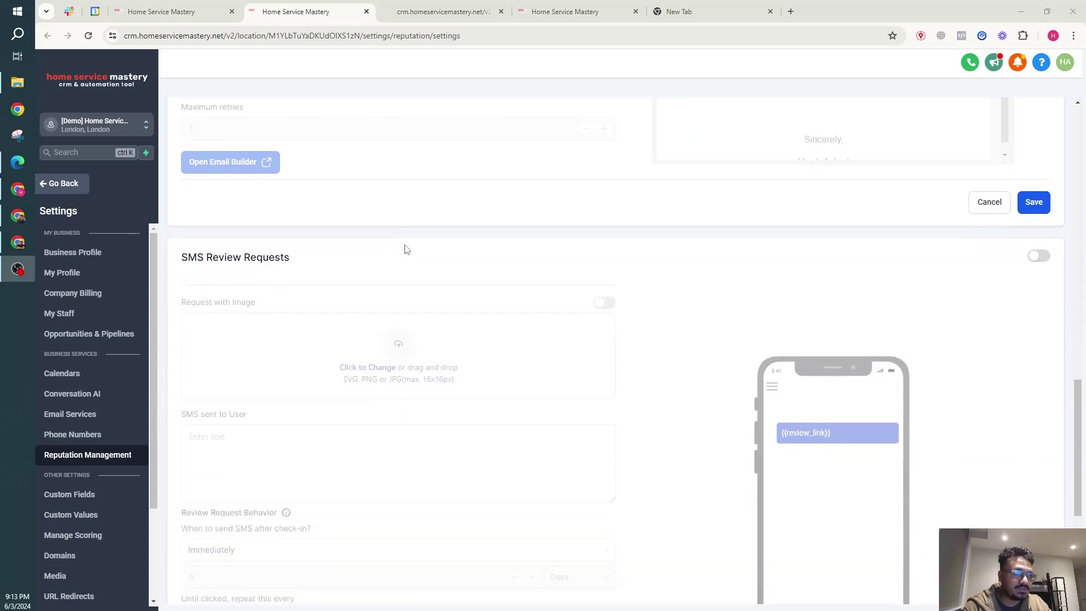
{"action": "scroll", "coordinate": [602, 257], "scroll_direction": "down", "scroll_amount": 1}
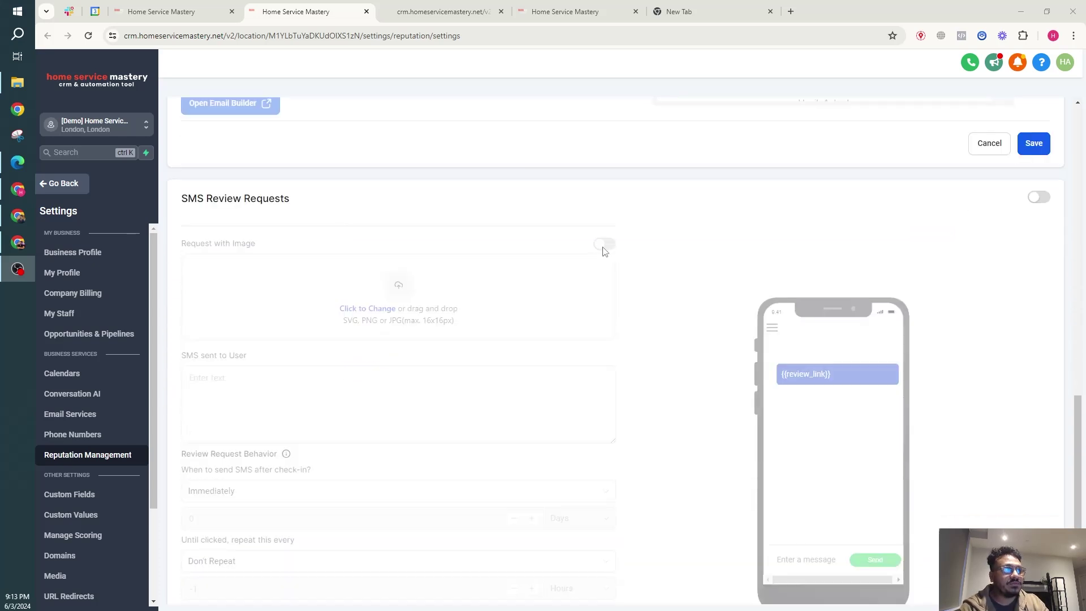
{"action": "scroll", "coordinate": [605, 252], "scroll_direction": "down", "scroll_amount": 4}
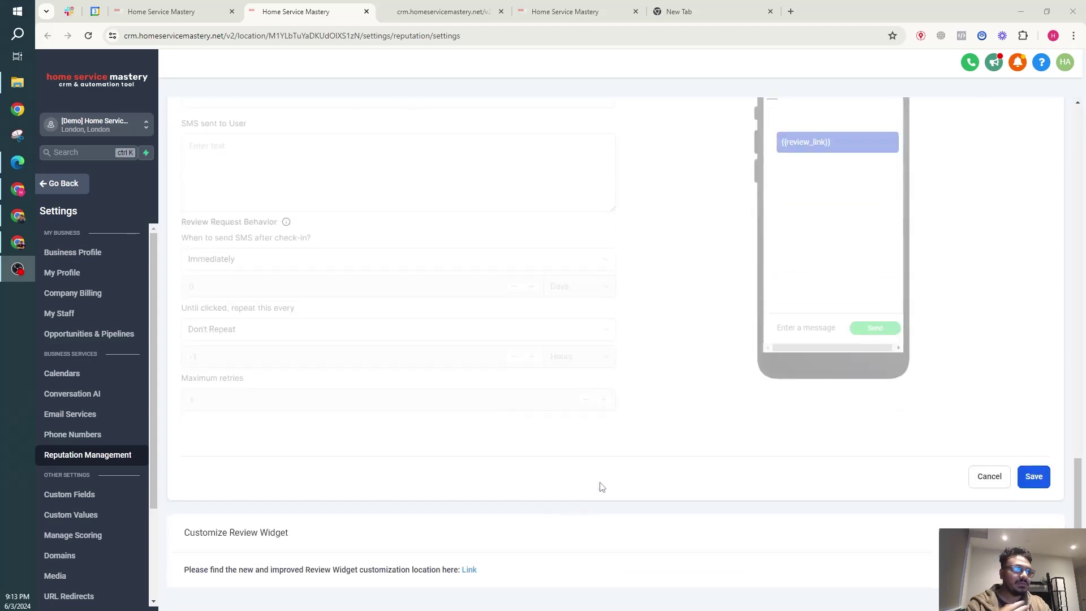
{"action": "scroll", "coordinate": [724, 290], "scroll_direction": "up", "scroll_amount": 7}
{"action": "scroll", "coordinate": [724, 288], "scroll_direction": "up", "scroll_amount": 9}
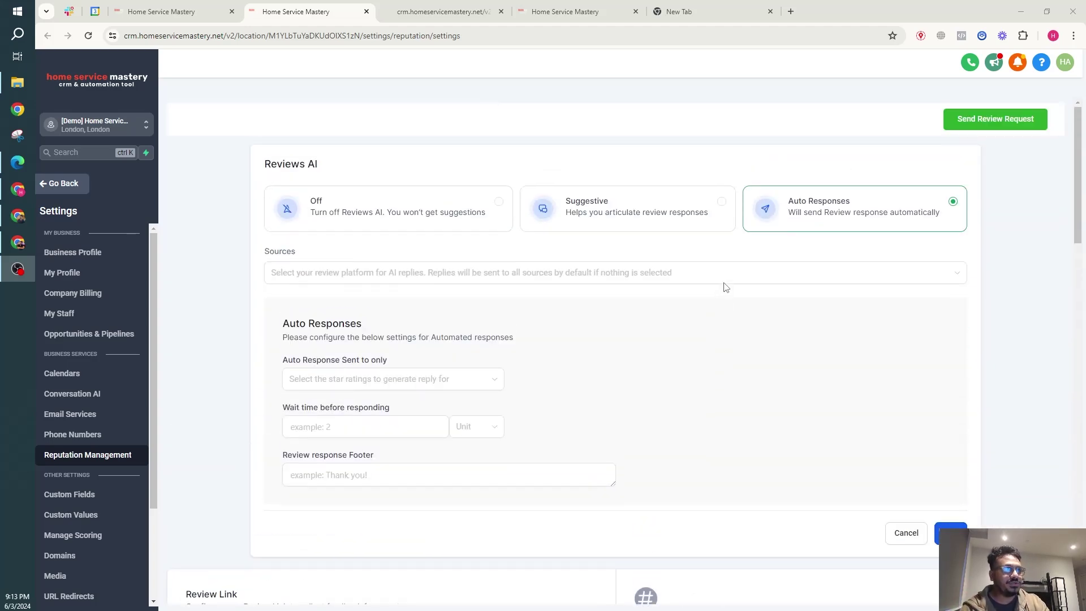